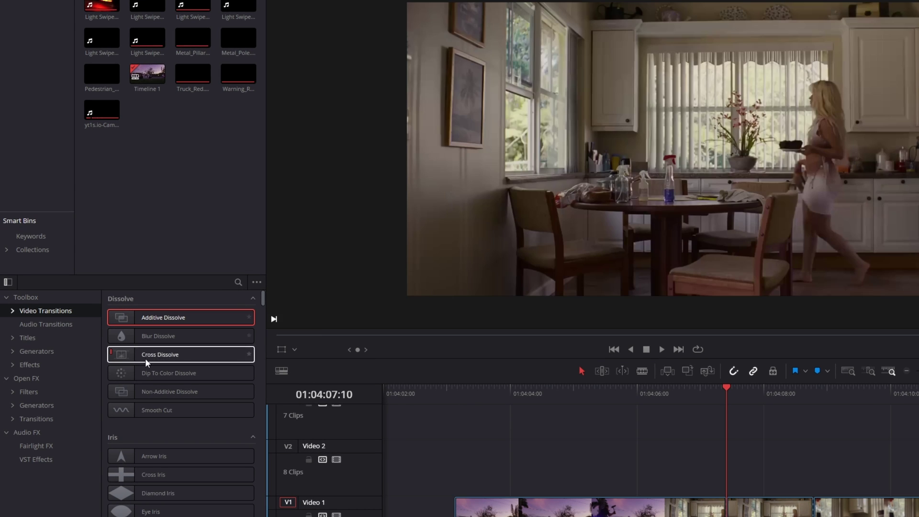
Apply a Dip To Color Dissolve at the cut between the police shot and the kitchen shot on Video 1 and preview it
click(186, 378)
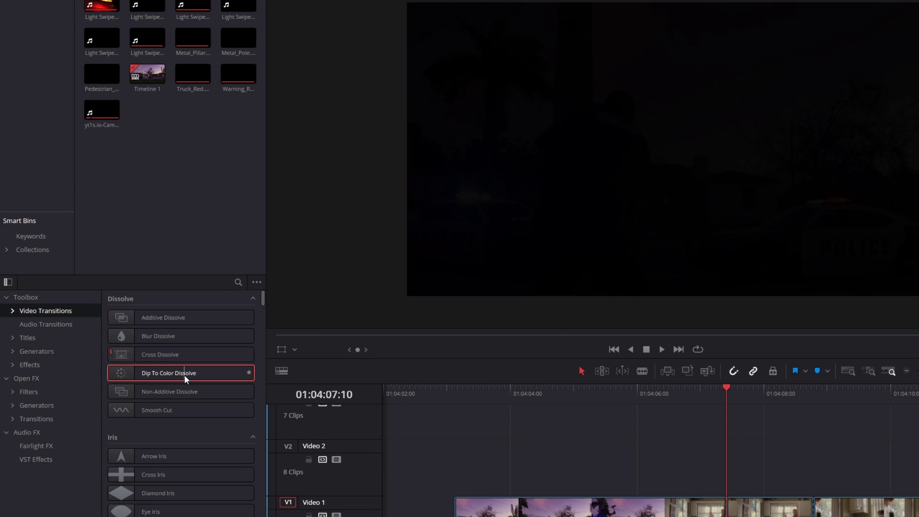
drag(187, 379, 733, 516)
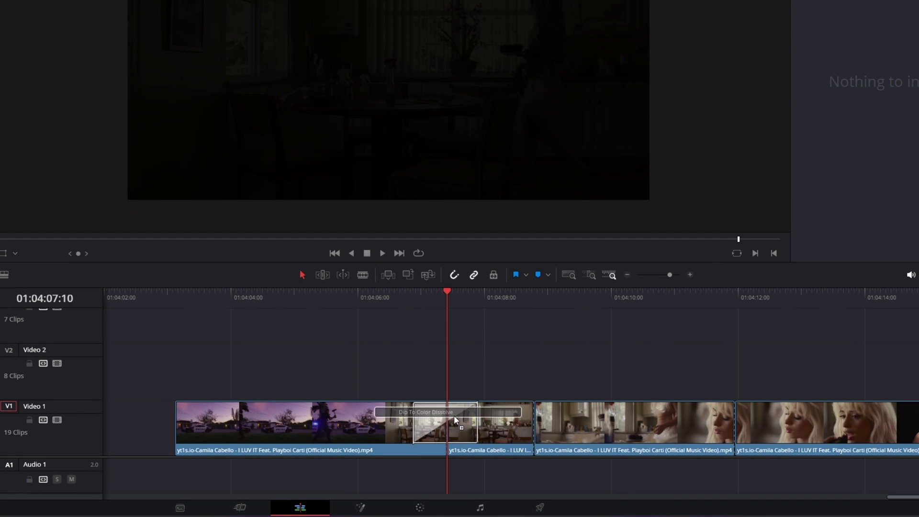
drag(454, 415, 454, 415)
click(392, 297)
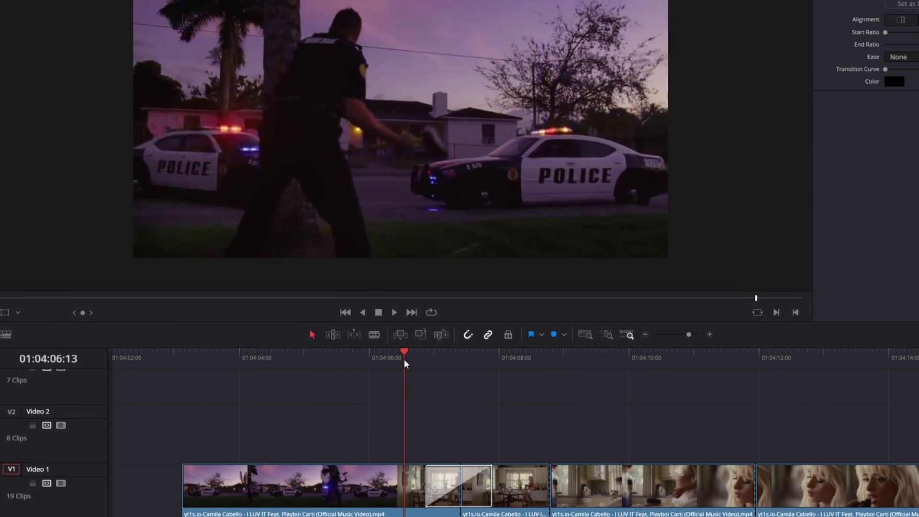
key(space)
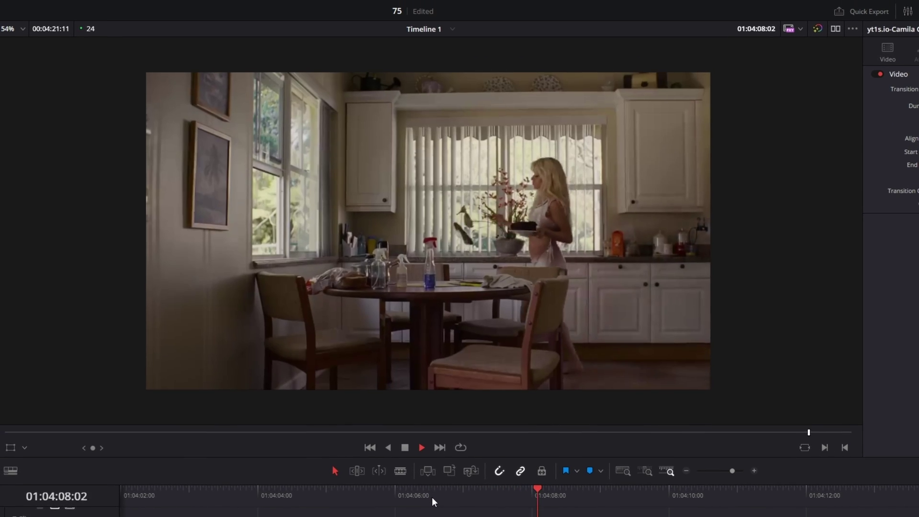
drag(433, 497, 479, 507)
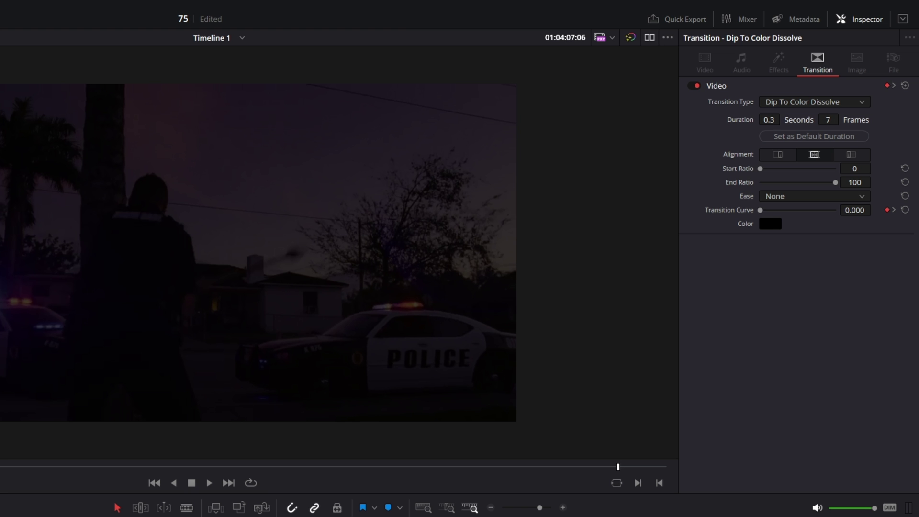
Set the dissolve's duration to 0.8 seconds, compare its three alignments, and keep it centred on the cut
drag(769, 120, 744, 127)
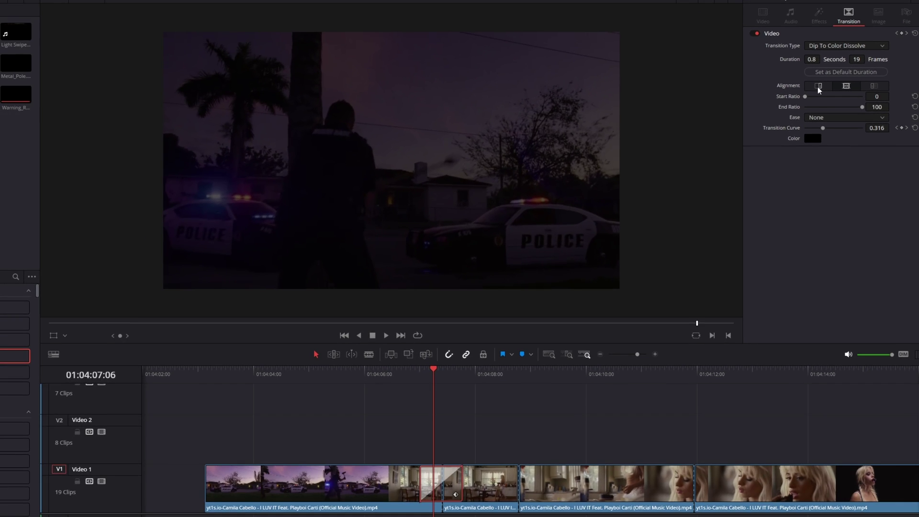
click(778, 156)
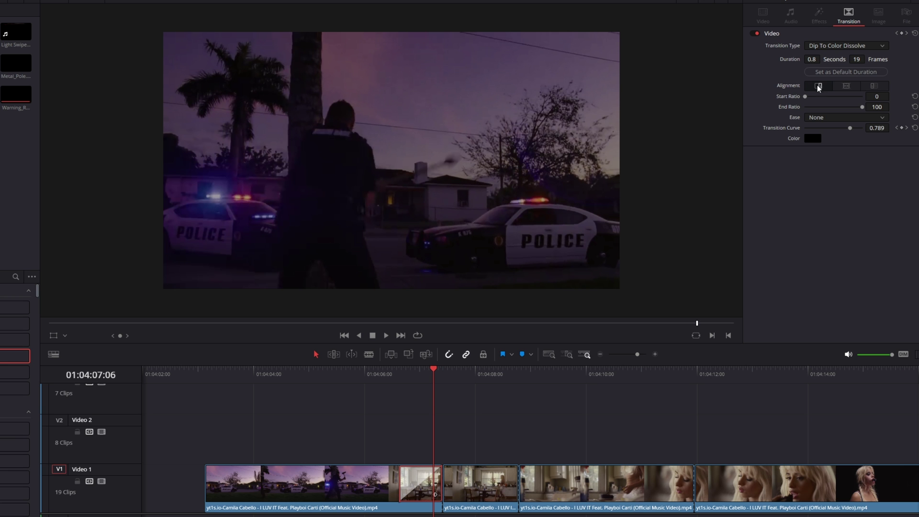
click(874, 85)
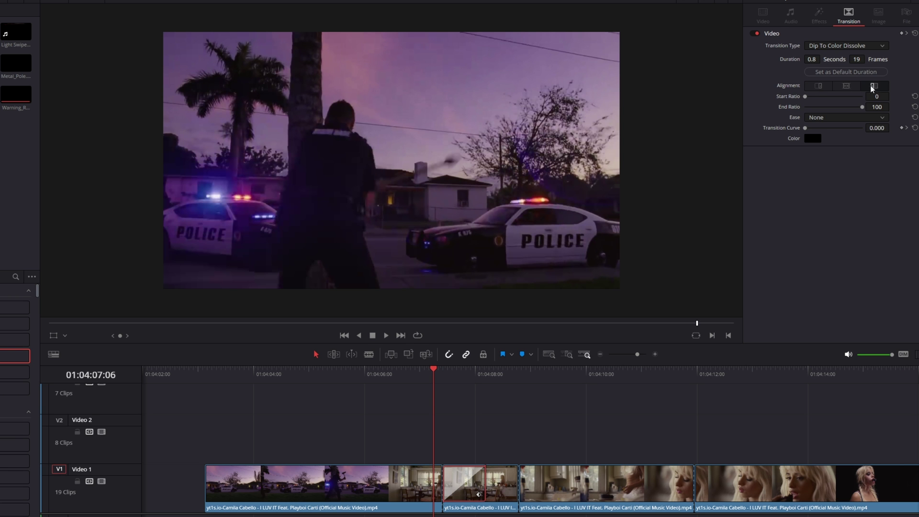
click(846, 86)
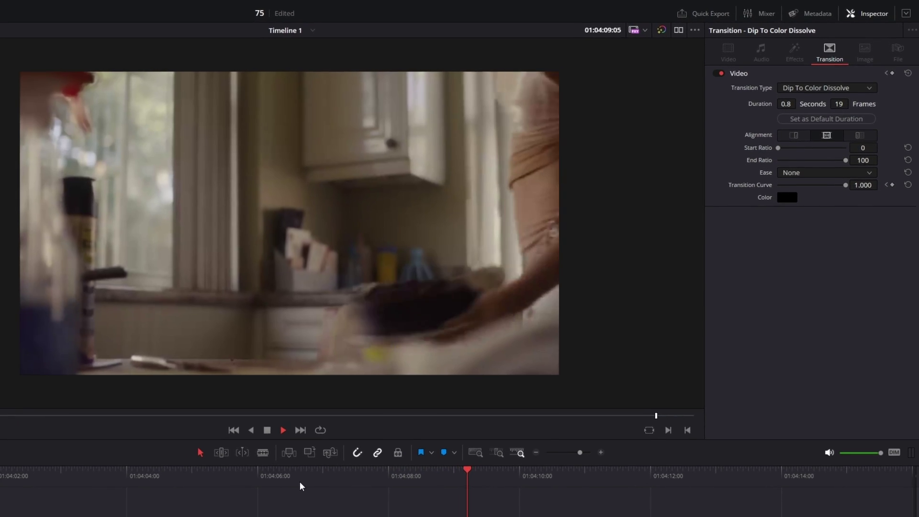
click(292, 495)
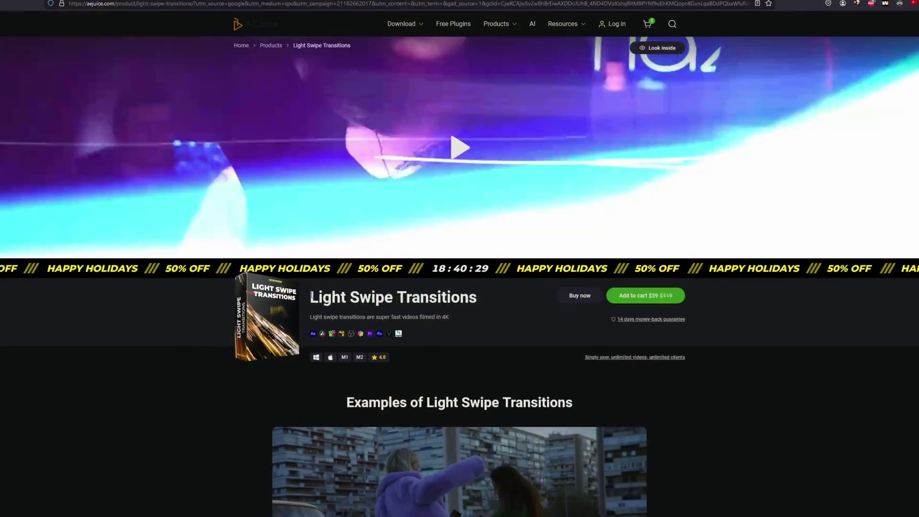
Examine the AEJuice Light Swipe Transitions product page in the browser
drag(300, 315, 478, 312)
click(477, 312)
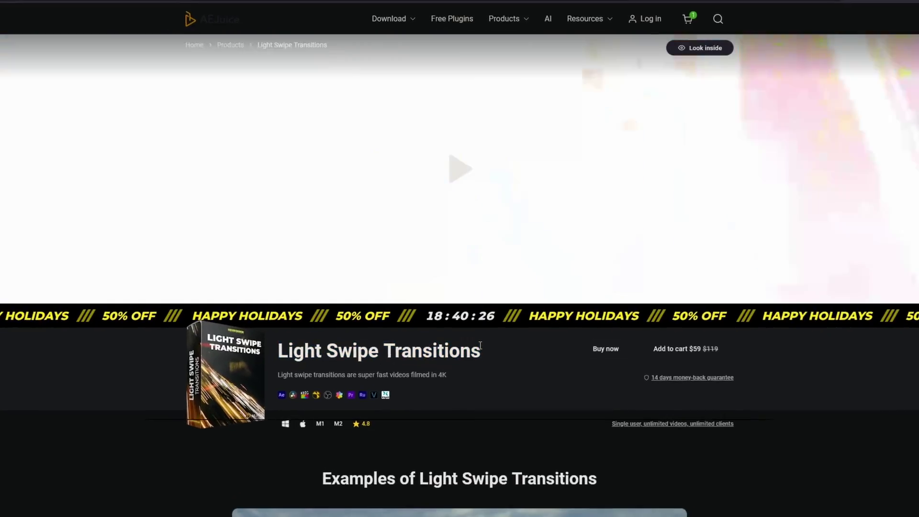
triple_click(480, 357)
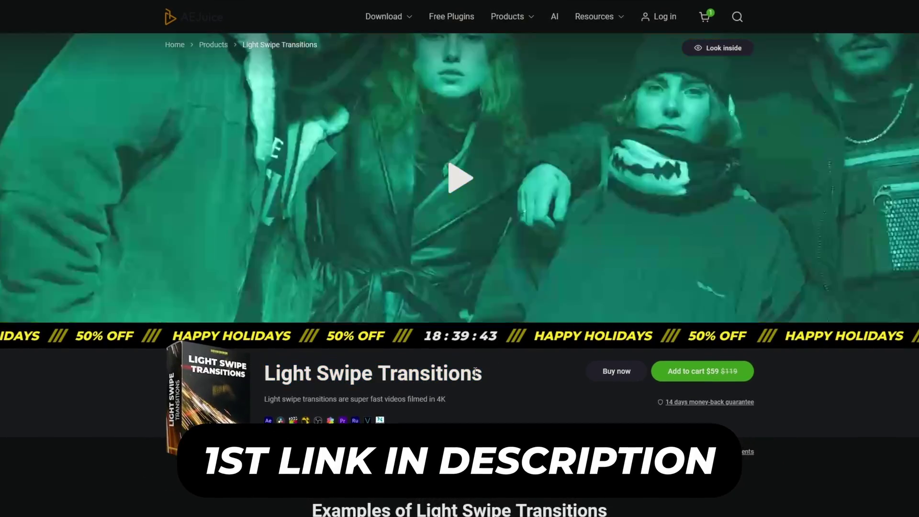
scroll(473, 372, down, 2)
scroll(472, 372, down, 5)
scroll(472, 372, up, 1)
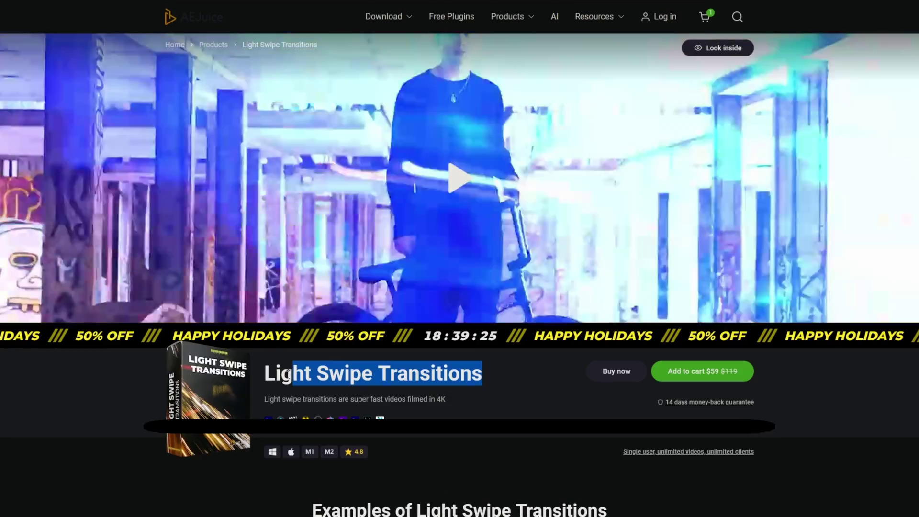
click(287, 374)
scroll(287, 372, down, 2)
scroll(286, 371, up, 2)
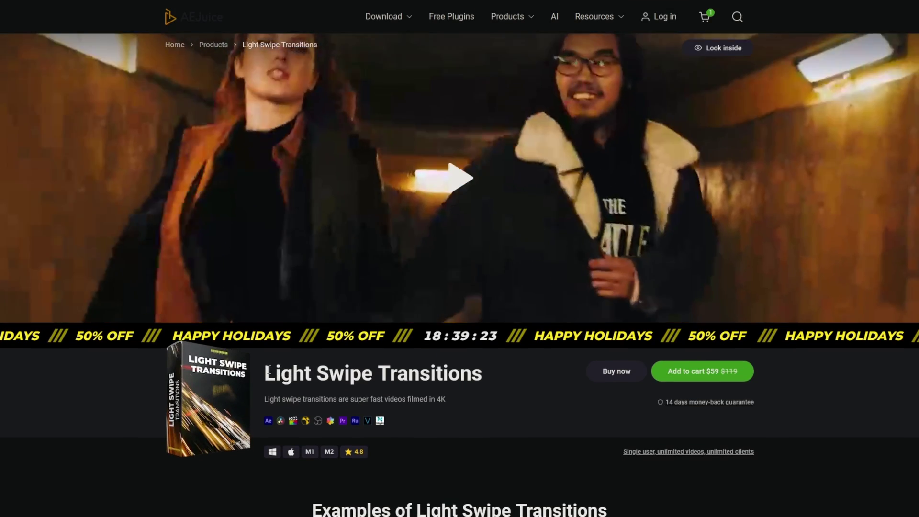
drag(267, 372, 421, 374)
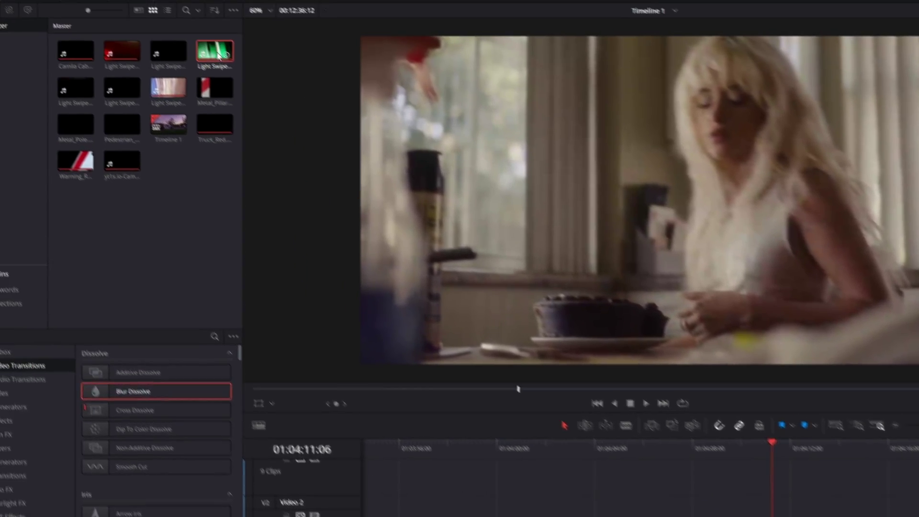
Place the green Light Swipe Transition 23 clip on Video 2, overlapping the cut after the cake shot
drag(216, 51, 525, 266)
drag(585, 343, 685, 488)
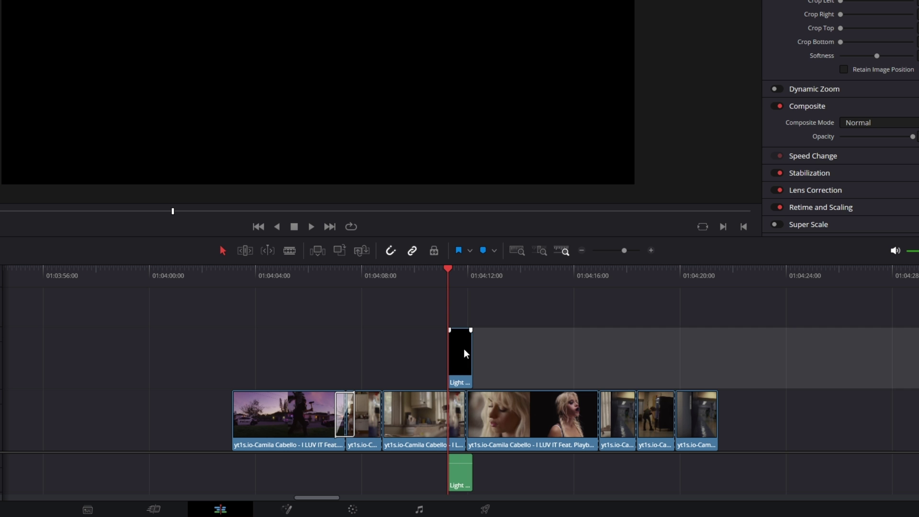
drag(464, 349, 461, 351)
Set the Light Swipe clip's composite mode to Add
click(461, 353)
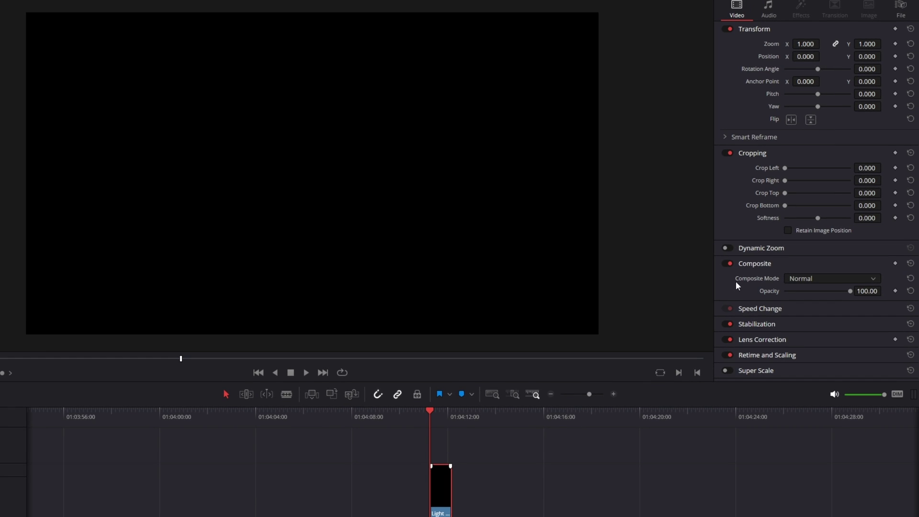
click(792, 278)
click(798, 303)
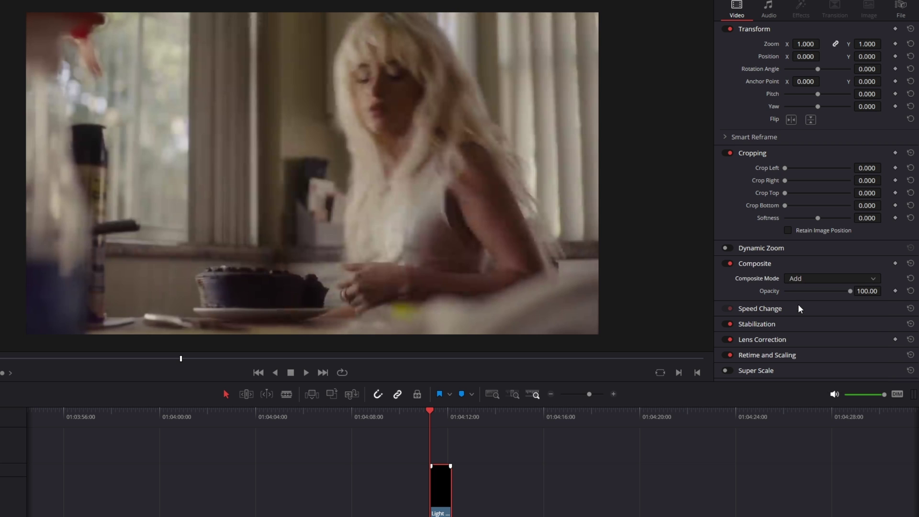
Find the frame where the light flash covers most of the picture and add a marker there on the Light Swipe clip
click(614, 394)
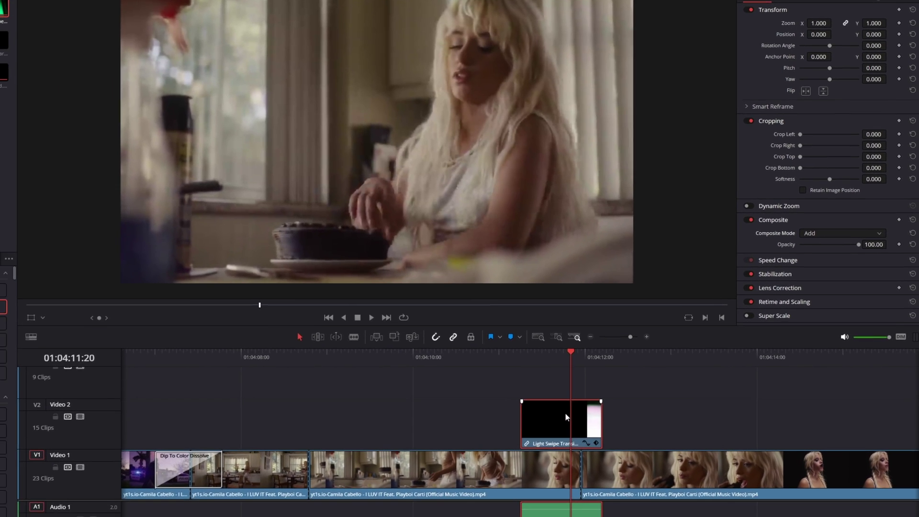
key(Right)
key(Right)
key(Right)
key(Right)
key(Left)
key(Right)
key(Right)
key(Left)
key(Left)
key(Left)
key(Right)
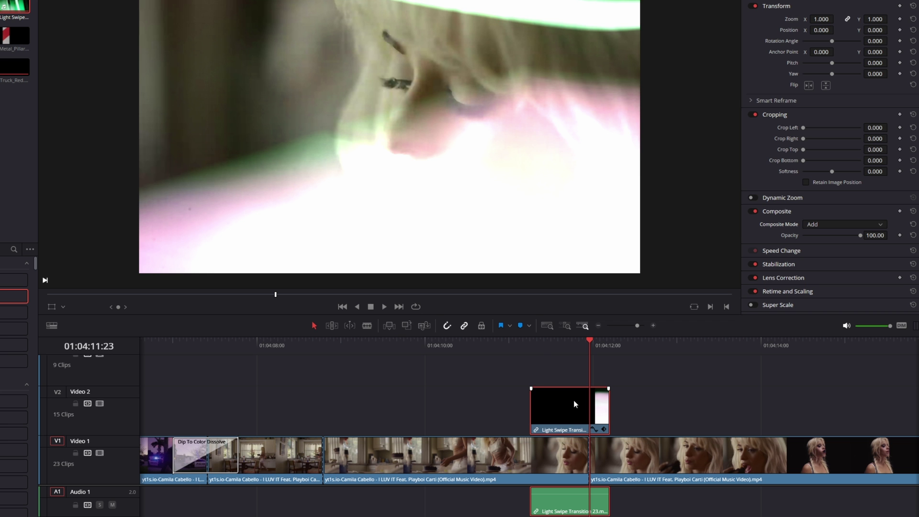
click(518, 323)
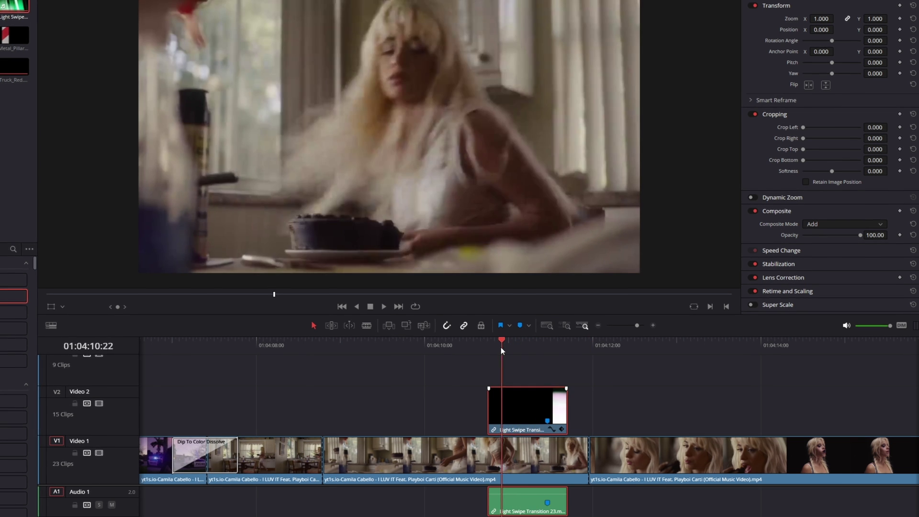
Move the Light Swipe clip so its marker lines up with the cut on Video 1, and play back the transition
drag(501, 347, 516, 349)
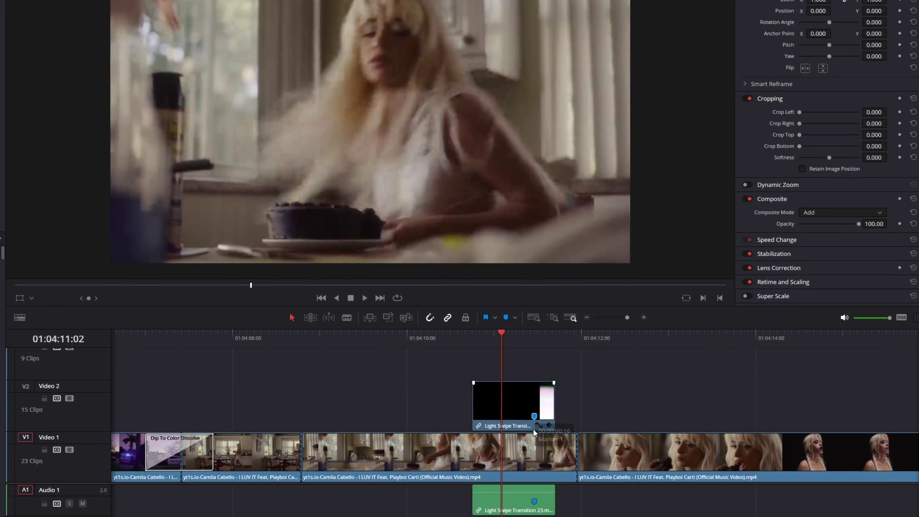
click(565, 451)
click(632, 451)
drag(515, 401, 552, 398)
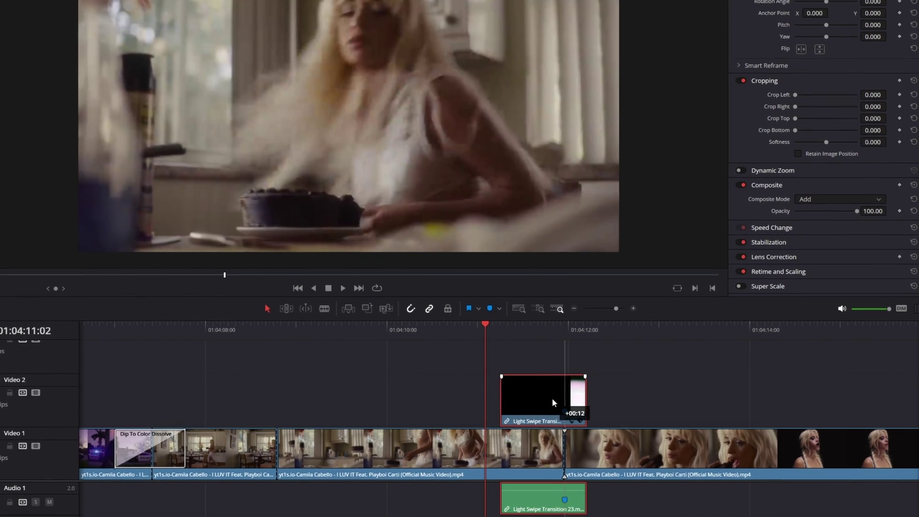
key(space)
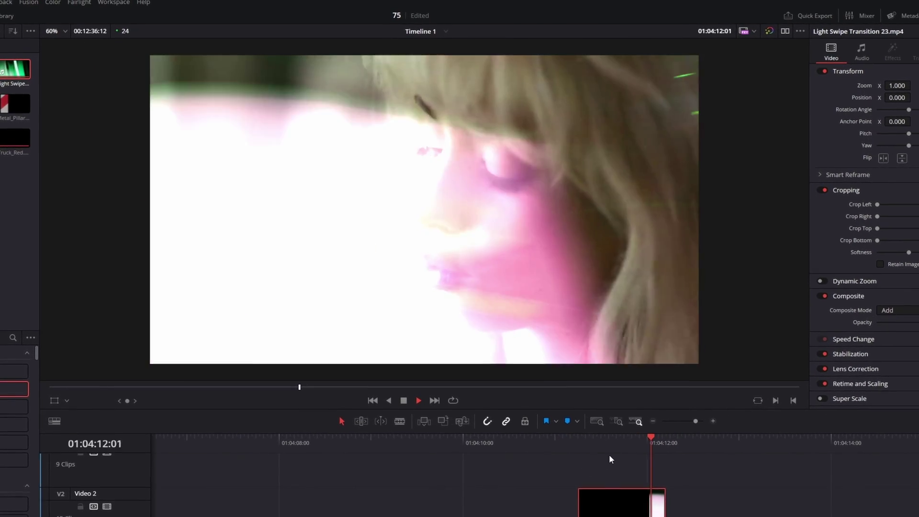
key(space)
drag(603, 449, 517, 453)
click(535, 516)
click(640, 516)
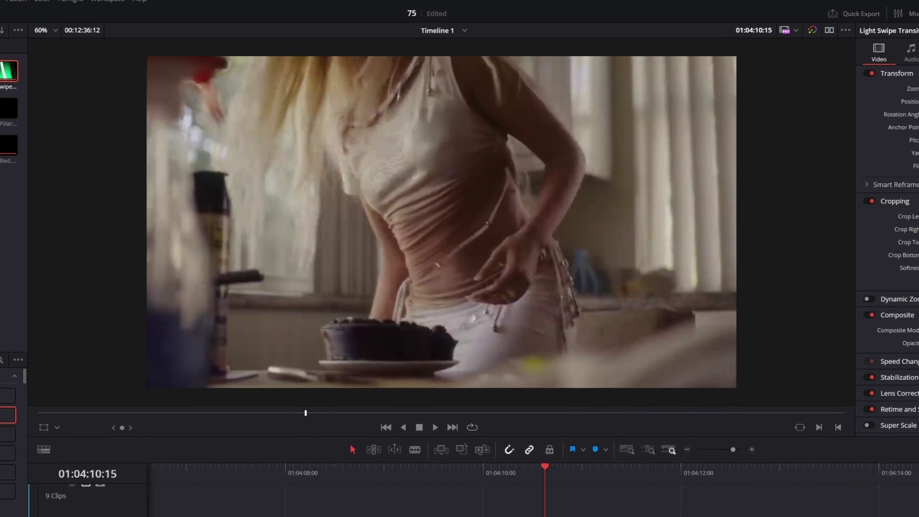
drag(549, 479, 737, 481)
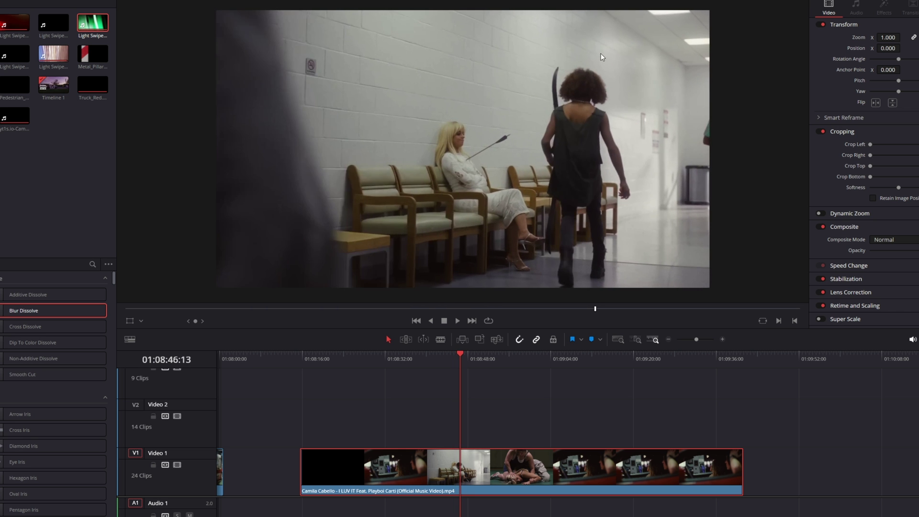
Step frame by frame through the hallway shot to find where the passing figure starts to uncover the background
key(Left)
key(Left)
key(Left)
key(Left)
key(Left)
key(Left)
key(Left)
key(Left)
key(Left)
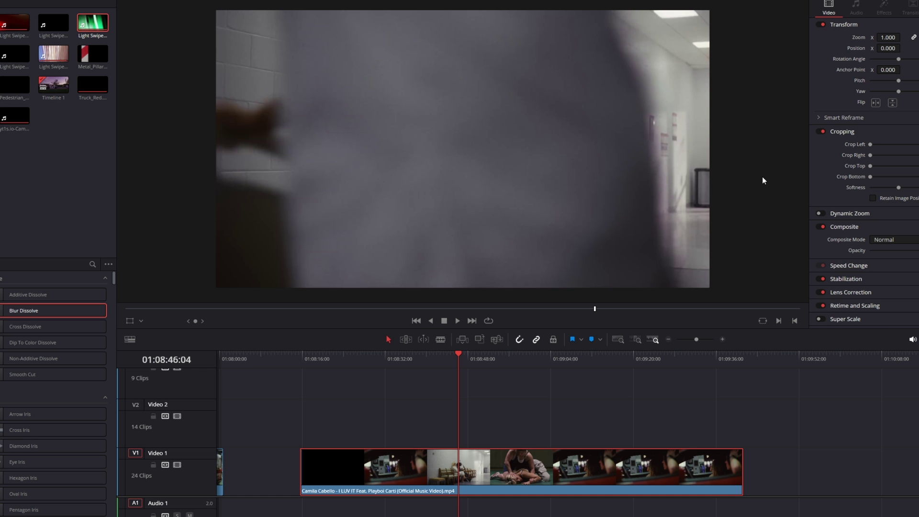
key(Right)
key(Right)
key(Right)
key(Right)
key(Right)
key(Right)
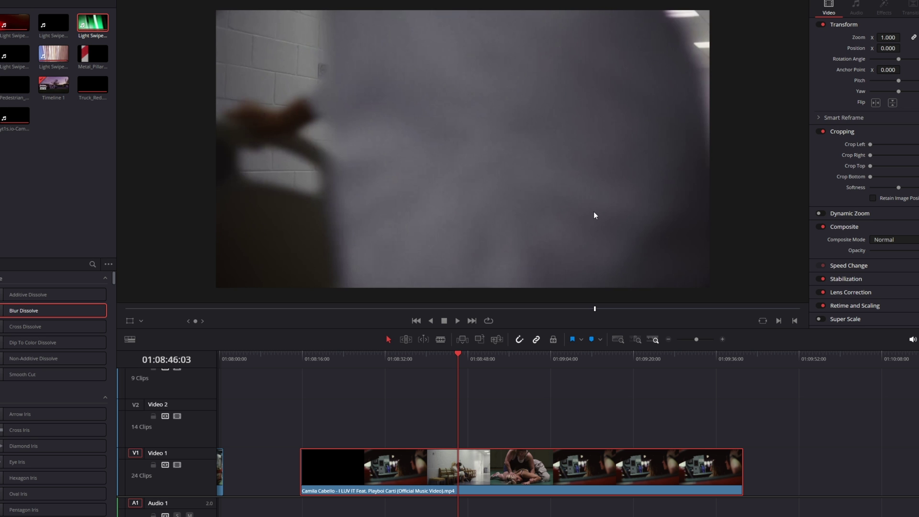
key(Left)
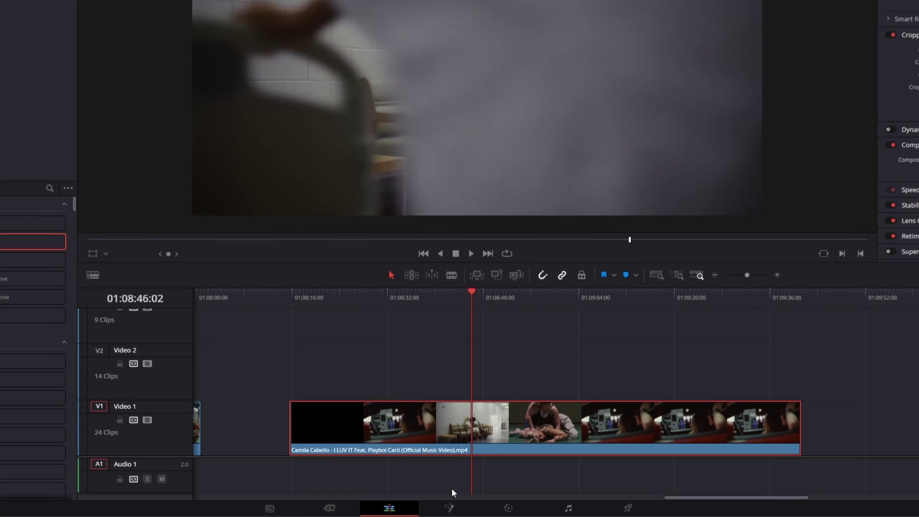
Open the hallway clip in Fusion, connect a Polygon mask to MediaIn1, and invert the mask
click(445, 504)
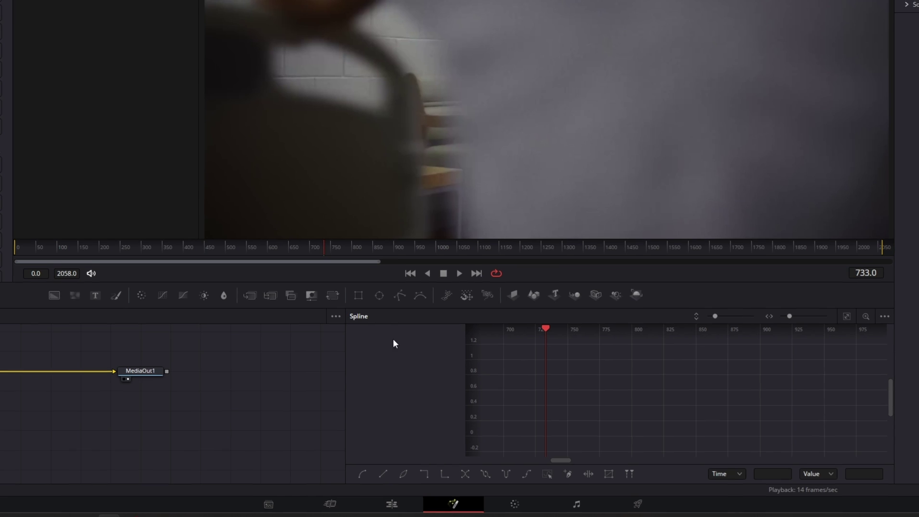
drag(400, 296, 50, 393)
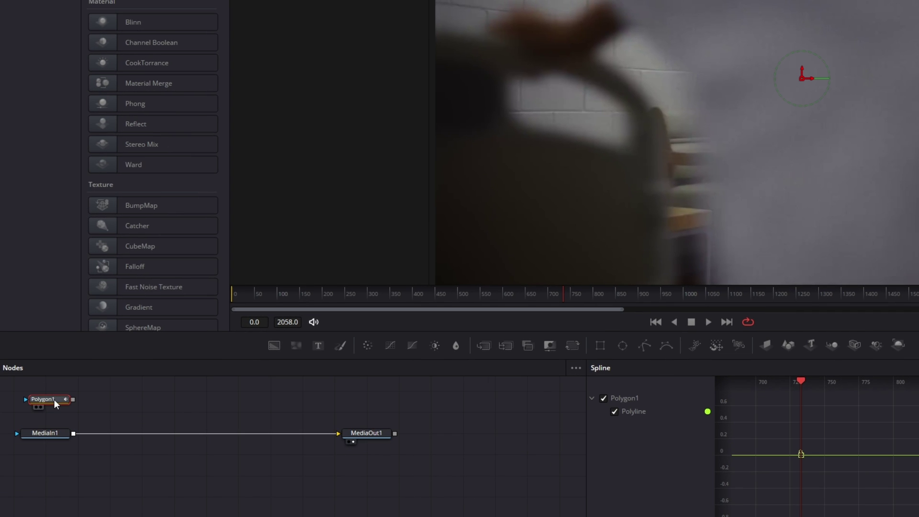
drag(62, 437, 62, 438)
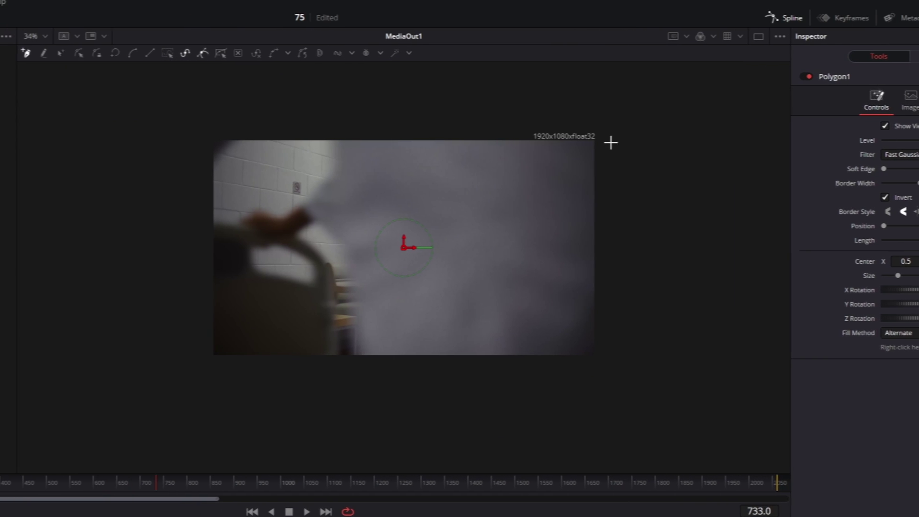
Draw the polygon mask just outside the picture's right edge at frame 733
click(500, 127)
click(506, 182)
click(506, 253)
click(510, 312)
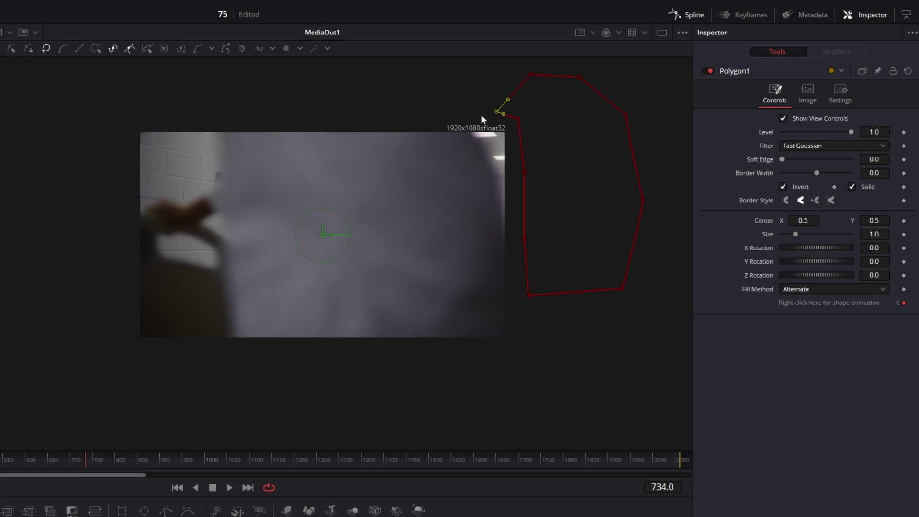
Reshape the mask at frame 734 so its points follow the passing figure's edge and cut out the uncovered upper-right background
drag(482, 115, 479, 143)
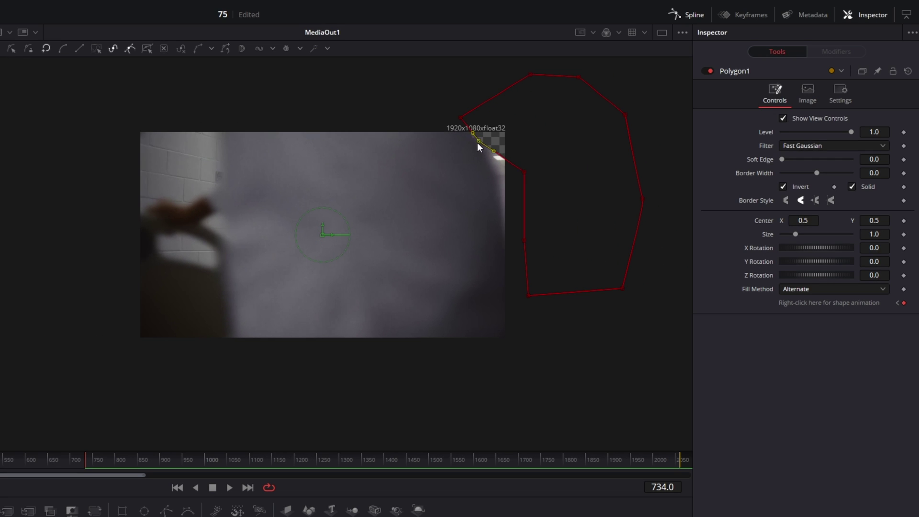
drag(524, 241, 507, 254)
click(142, 446)
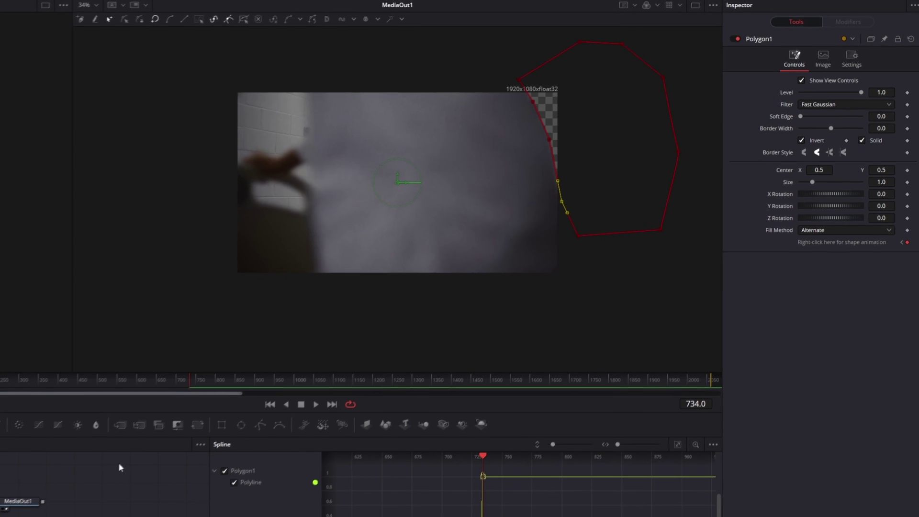
Reshape the mask frame by frame from 736 so its edge follows the passing figure until the whole picture is masked out by frame 749
key(Right)
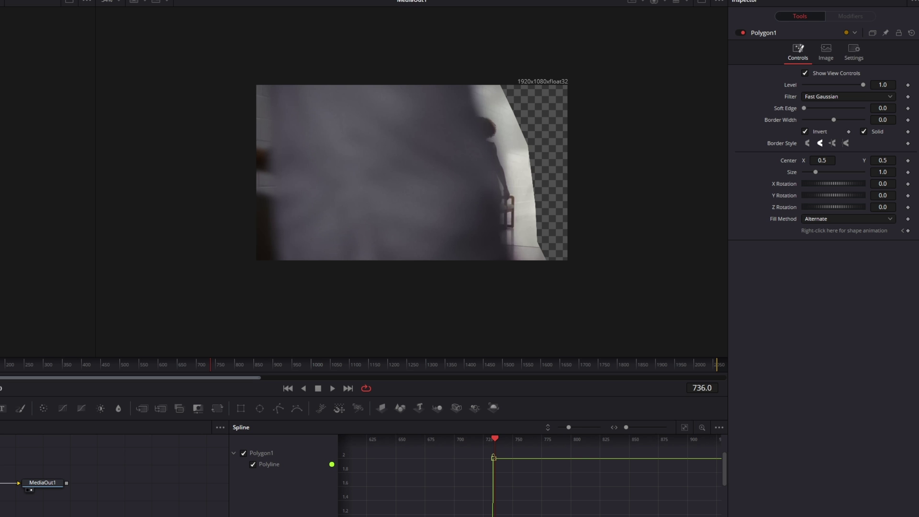
drag(496, 78, 464, 79)
drag(513, 112, 476, 121)
drag(527, 146, 492, 163)
drag(535, 204, 502, 208)
key(Right)
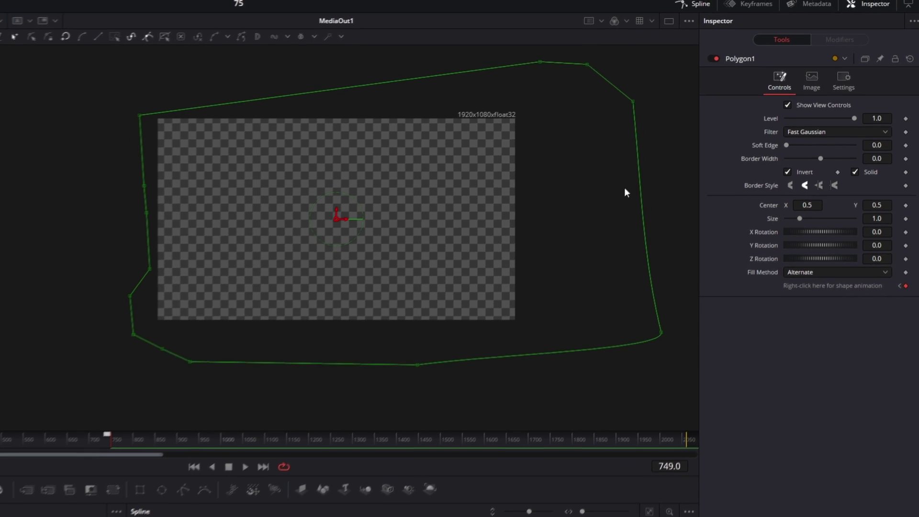
drag(871, 174, 877, 174)
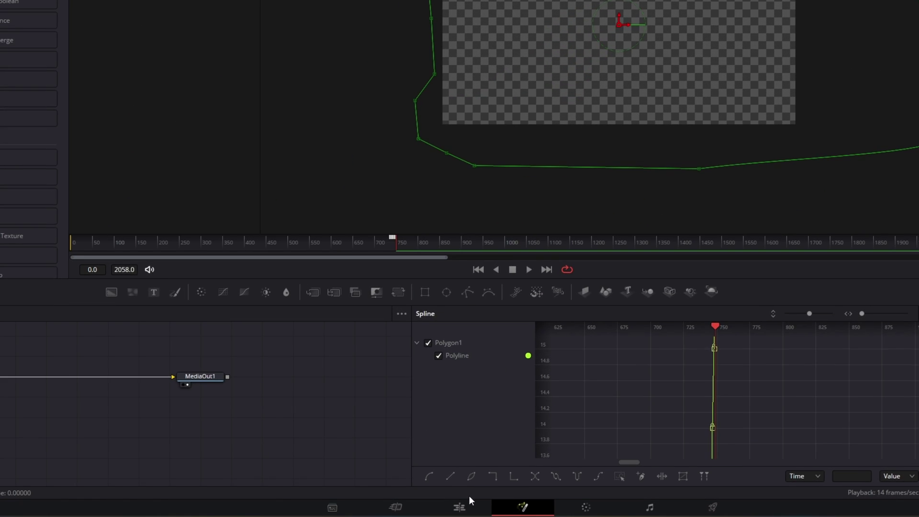
Return to the Edit page, raise the masked hallway clip to Video 2, and place the next clip beneath it on Video 1
click(466, 500)
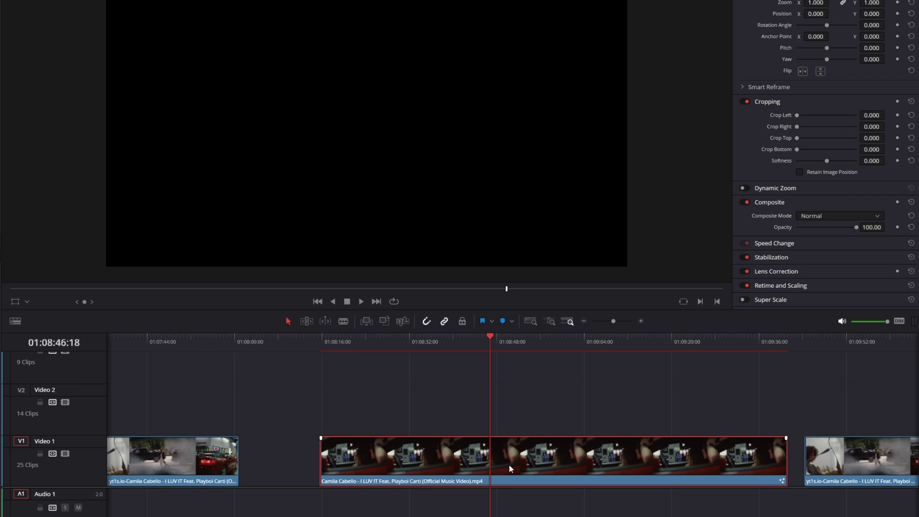
drag(703, 429, 709, 376)
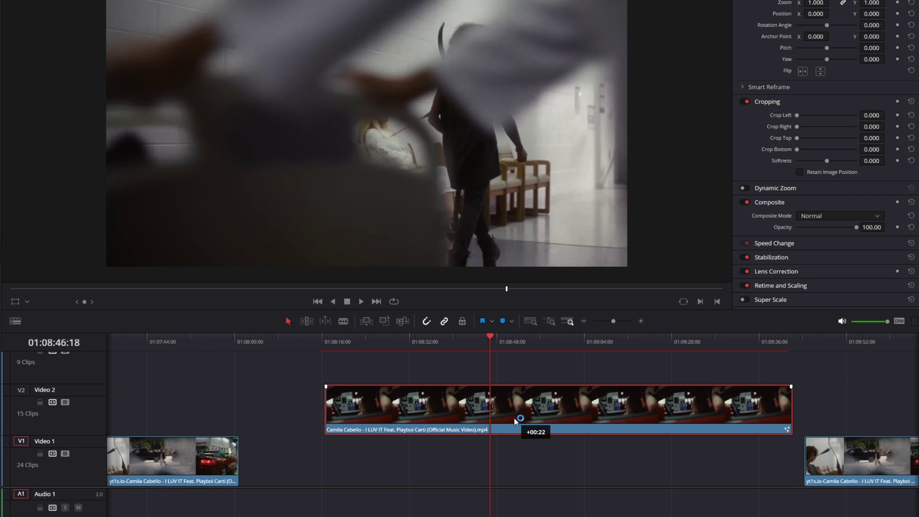
drag(838, 446, 773, 457)
drag(526, 465, 526, 465)
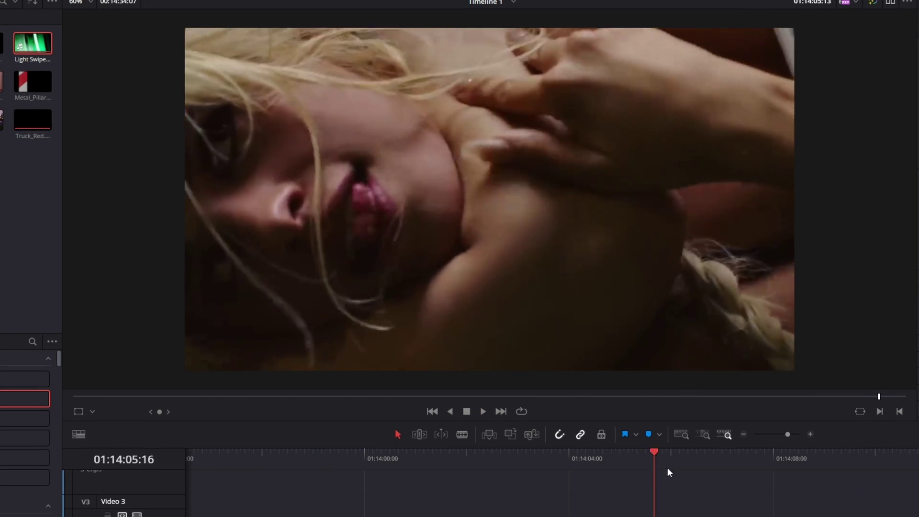
Examine the Urban Transitions product page on the AEJuice website, down to its product examples
drag(668, 467, 737, 472)
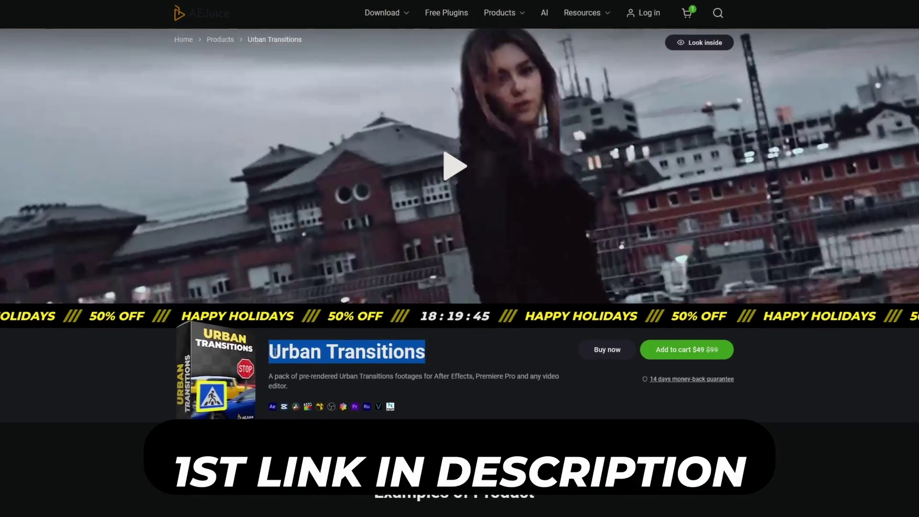
scroll(415, 348, down, 5)
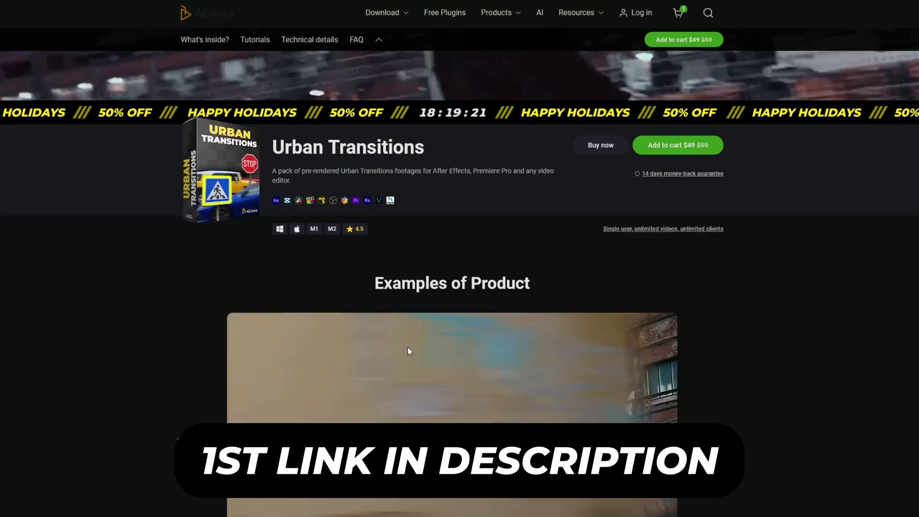
scroll(415, 349, down, 3)
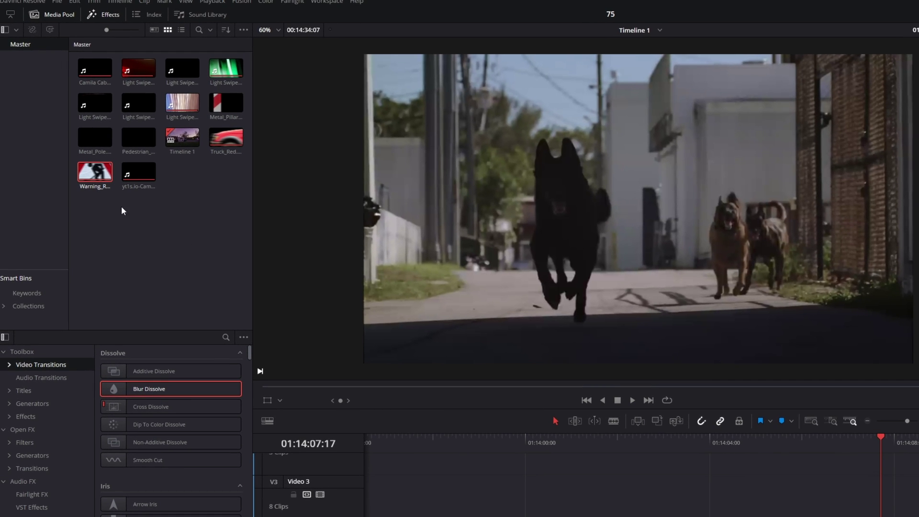
Place the Warning transition clip on Video 3 over the cut near 01:14:07:17 and play it back
drag(98, 179, 866, 506)
click(844, 440)
key(space)
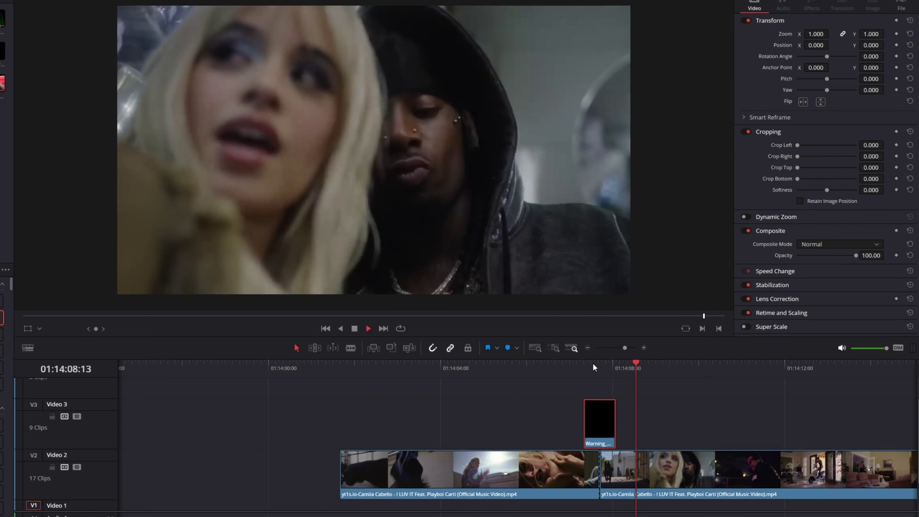
click(546, 291)
key(space)
key(space)
Place the Metal_Pillar transition clip on Video 3 over the earlier cut near 01:14:02:15 and play it back
click(4, 57)
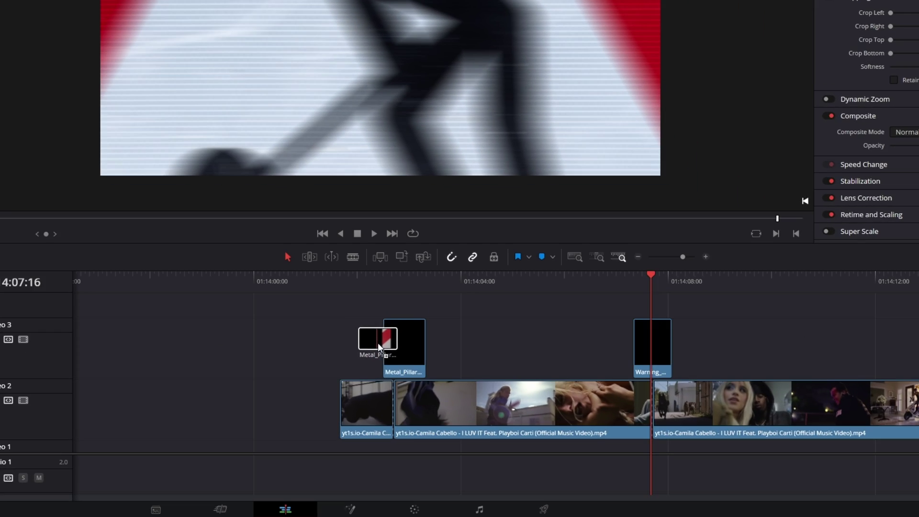
click(643, 476)
key(space)
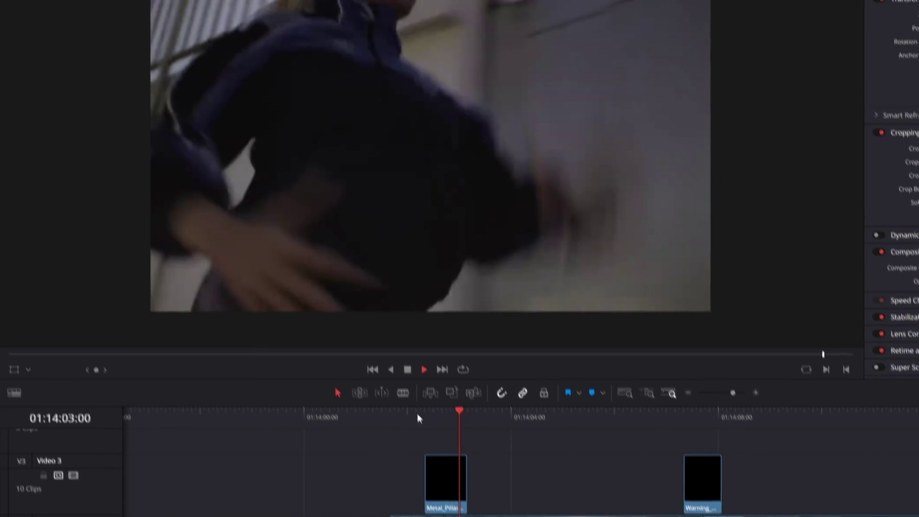
click(414, 405)
click(415, 405)
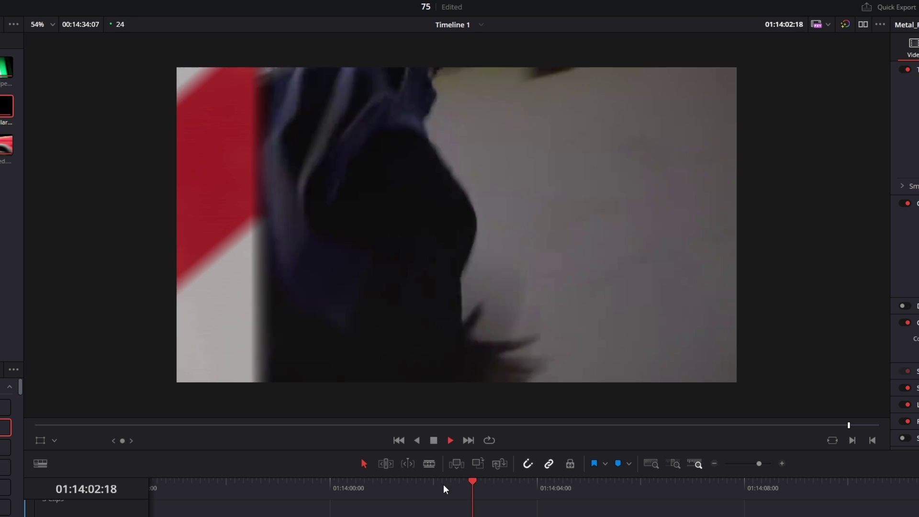
click(444, 485)
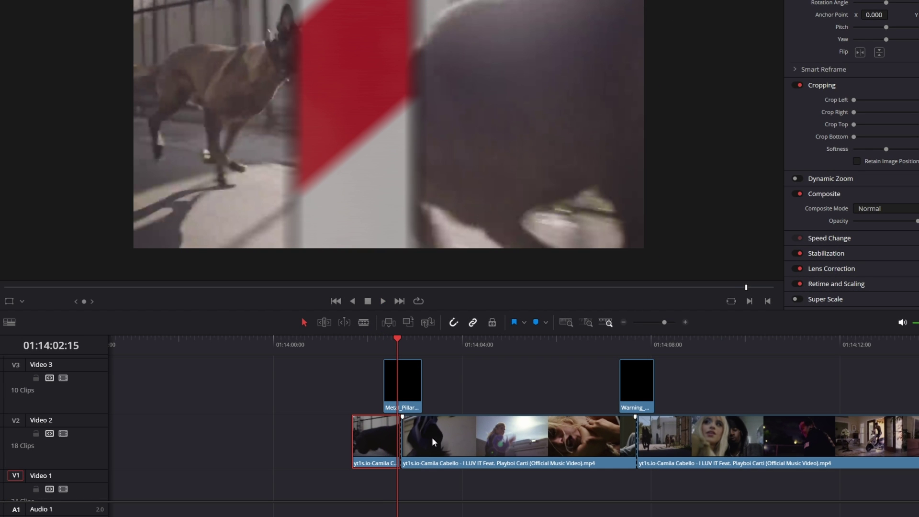
Move the incoming clip beneath the end of the dog clip, then show the dog clip's Cropping settings at the pillar's start, 01:14:02:07
drag(432, 437, 419, 470)
click(371, 427)
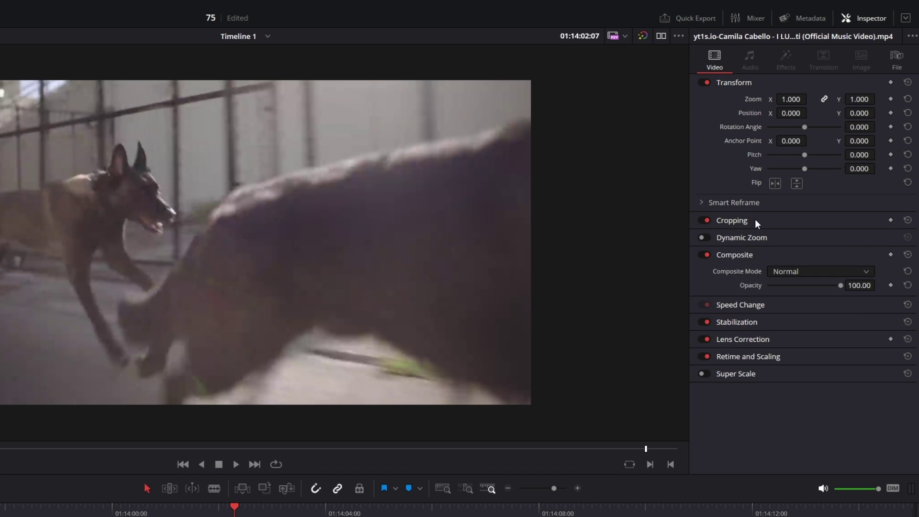
click(756, 222)
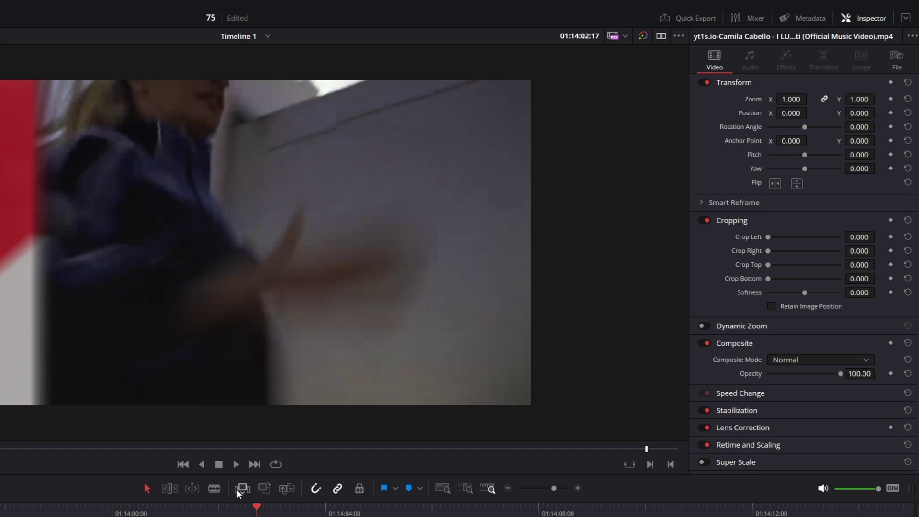
click(234, 511)
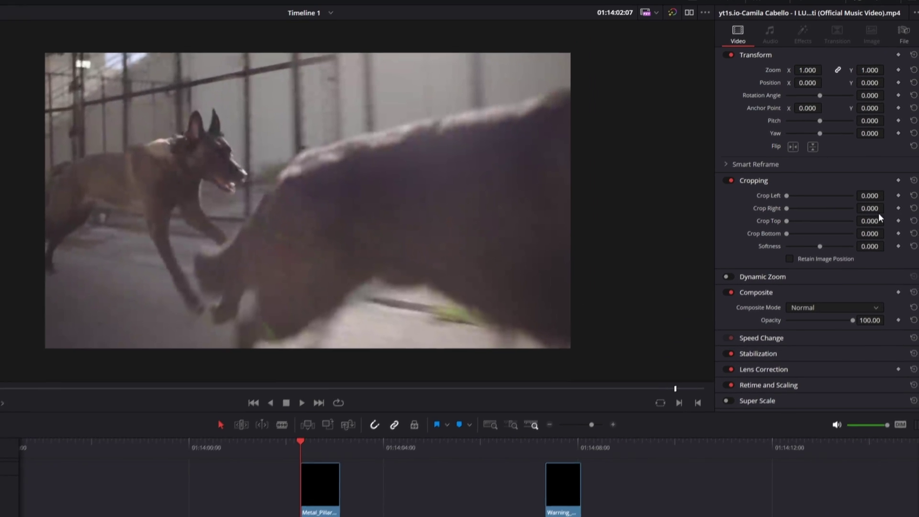
Keyframe the dog clip's Crop Right at 0 on frame 01:14:02:10, just before the pillar clears the picture's right edge
key(Right)
key(Right)
key(Right)
key(Right)
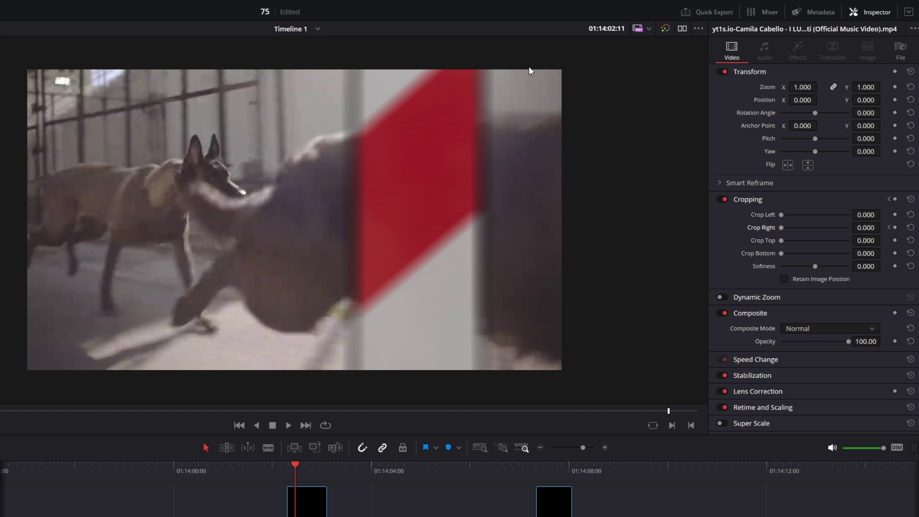
key(Left)
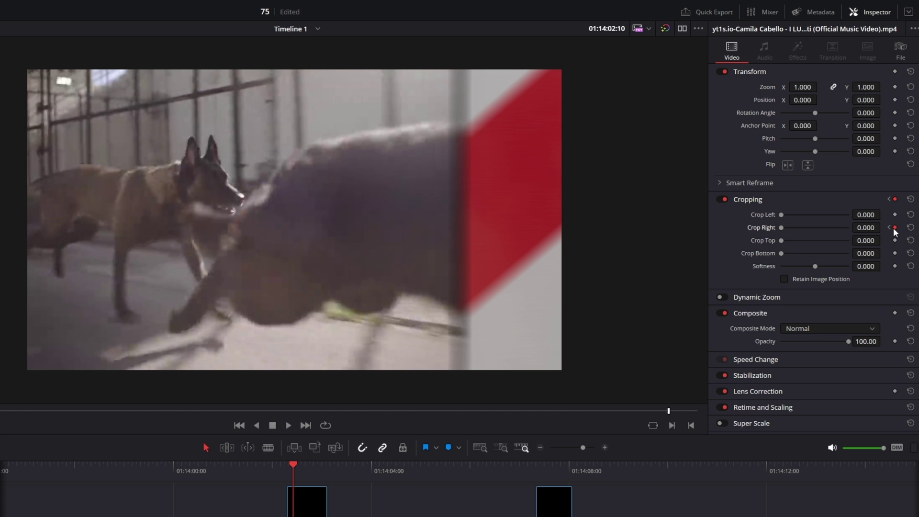
Set Crop Right to 389 at 01:14:02:11 and increase it on the following frames so the crop edge stays behind the pillar
key(Right)
drag(858, 229, 884, 228)
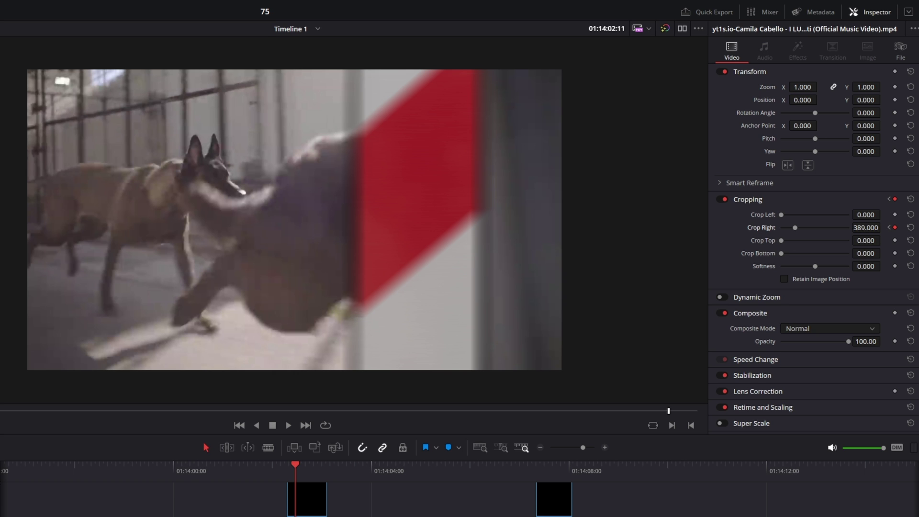
key(Right)
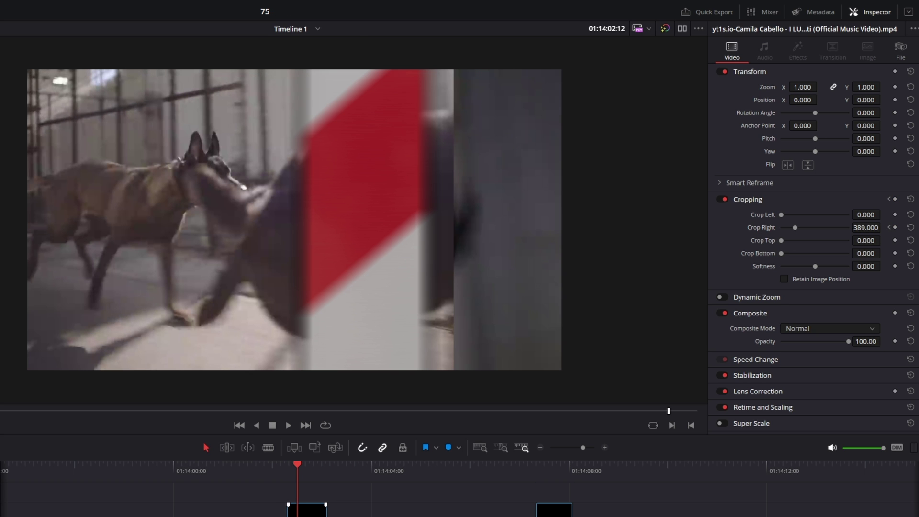
drag(865, 228, 845, 232)
key(Right)
key(Right)
key(Right)
key(Left)
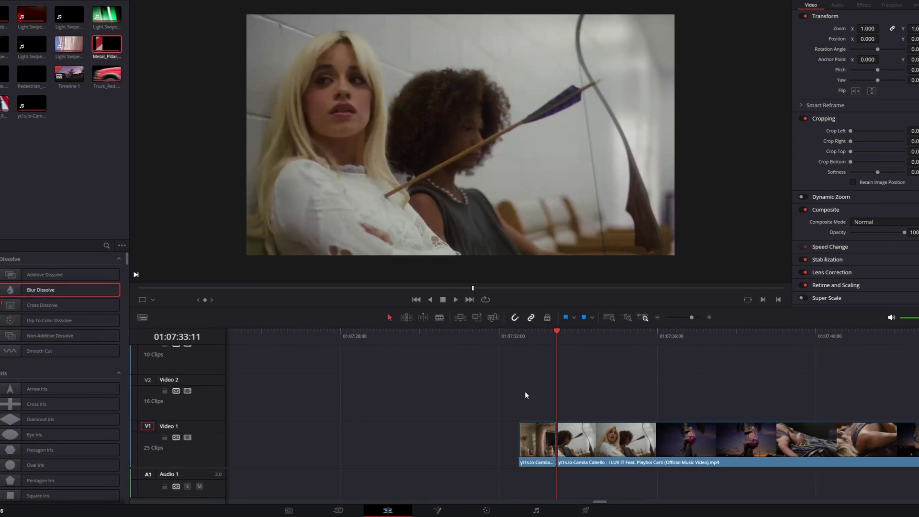
Duplicate the clip of the two seated women at 01:07:33:11 onto Video 2, directly above the original
drag(482, 410, 569, 436)
click(562, 402)
click(561, 436)
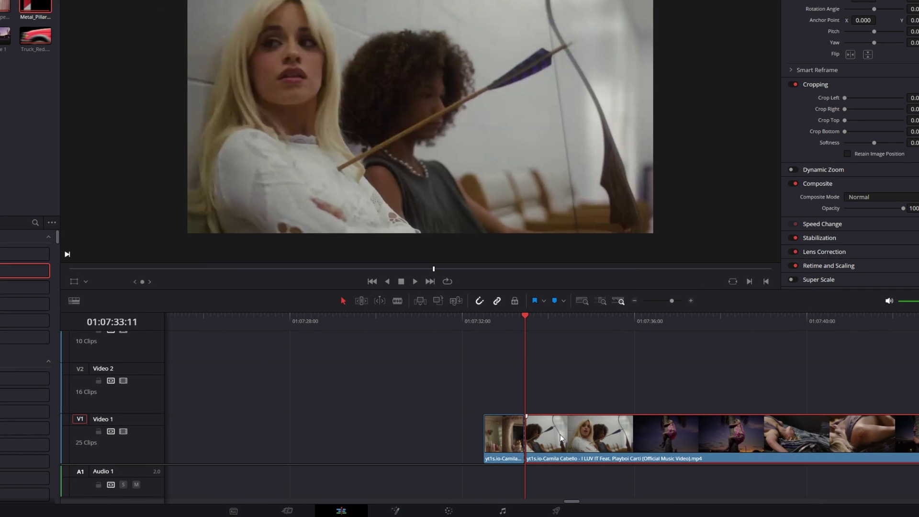
drag(560, 435, 561, 387)
Turn the duplicate on Video 2 into a freeze frame through Change Clip Speed
right_click(553, 389)
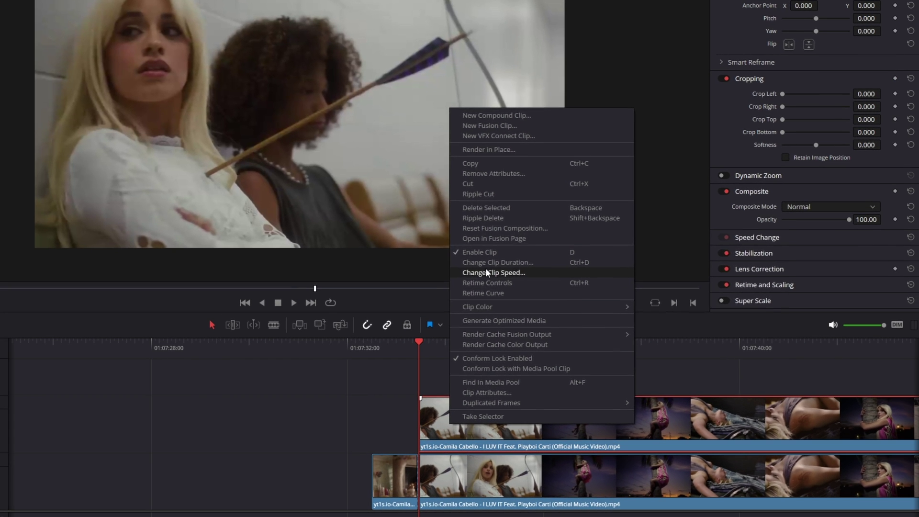
click(588, 255)
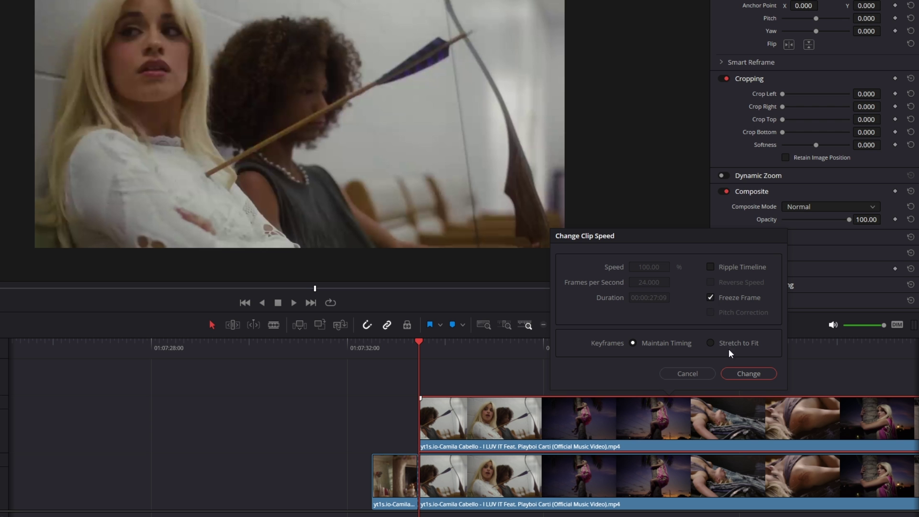
click(757, 374)
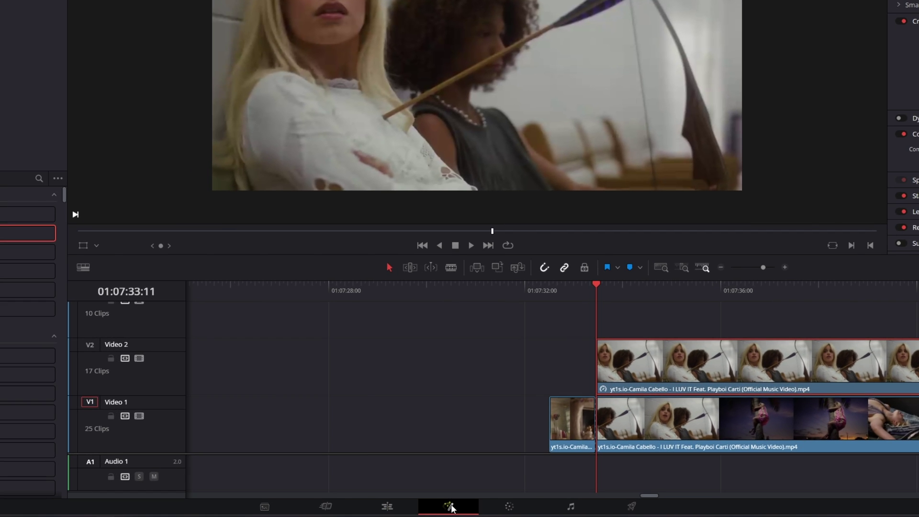
Open the freeze-frame clip in Fusion, attach a Polygon mask to MediaIn1, and invert the mask
click(450, 507)
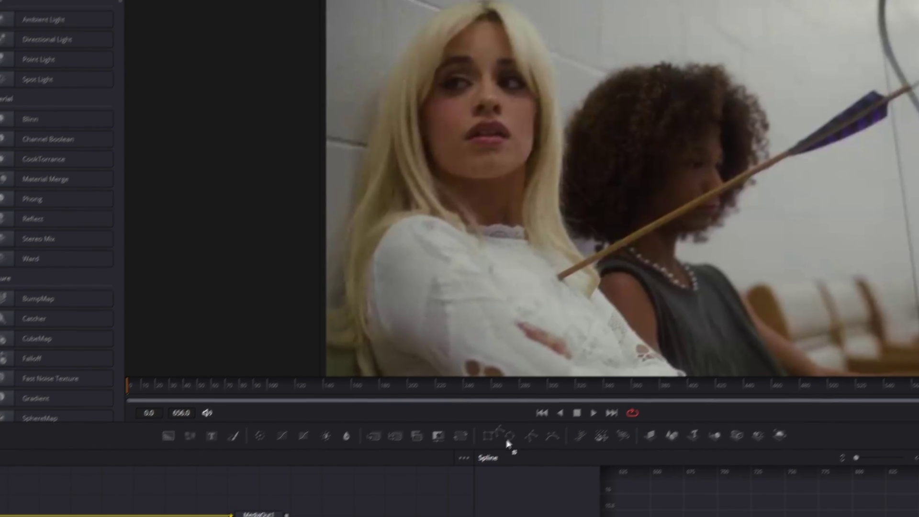
drag(466, 493, 50, 421)
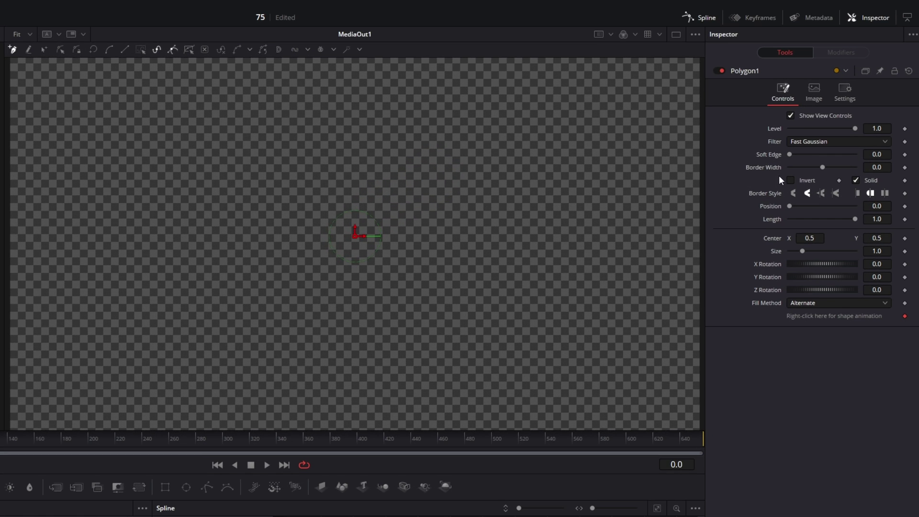
click(791, 180)
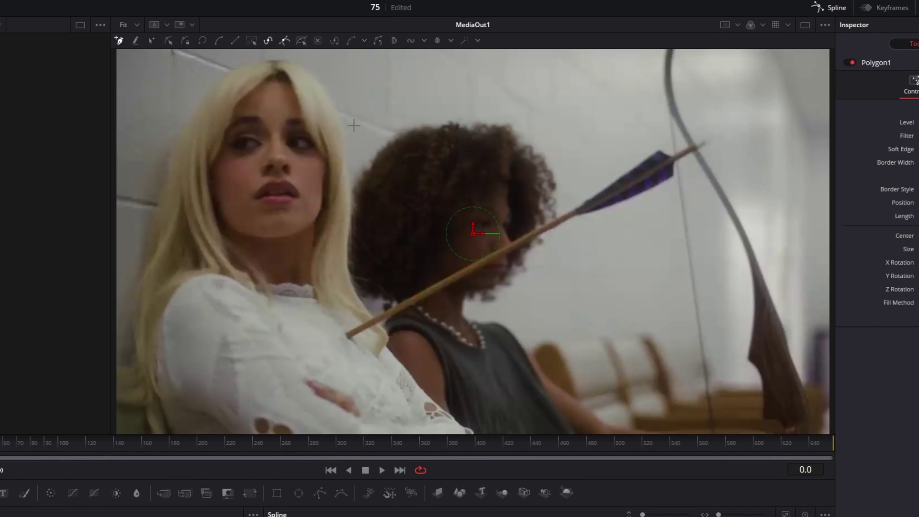
Trace the polygon mask around the blonde woman and the arrow, close it, and turn off Invert to keep only them
scroll(337, 121, up, 5)
click(362, 214)
scroll(363, 217, down, 10)
click(365, 243)
click(369, 245)
click(375, 230)
click(373, 239)
click(370, 241)
click(365, 259)
click(583, 280)
click(794, 162)
drag(795, 162, 499, 258)
click(605, 198)
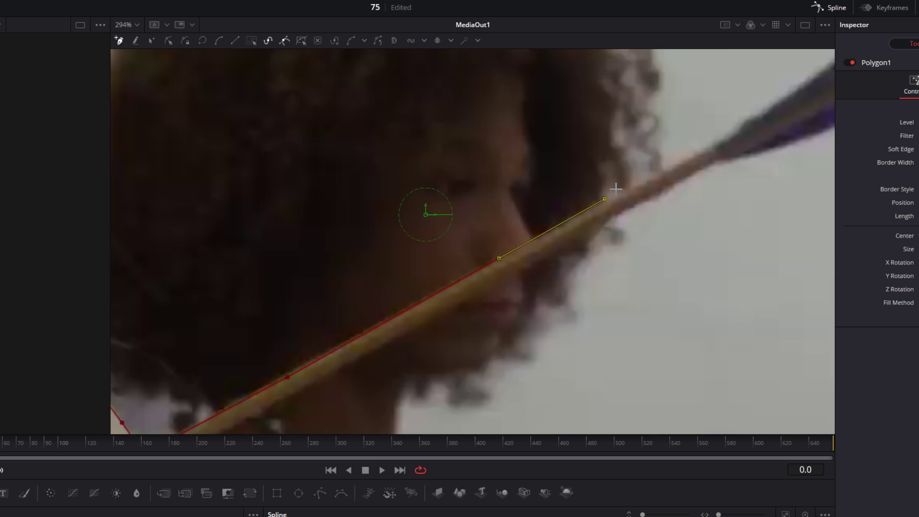
click(516, 141)
click(535, 132)
click(545, 129)
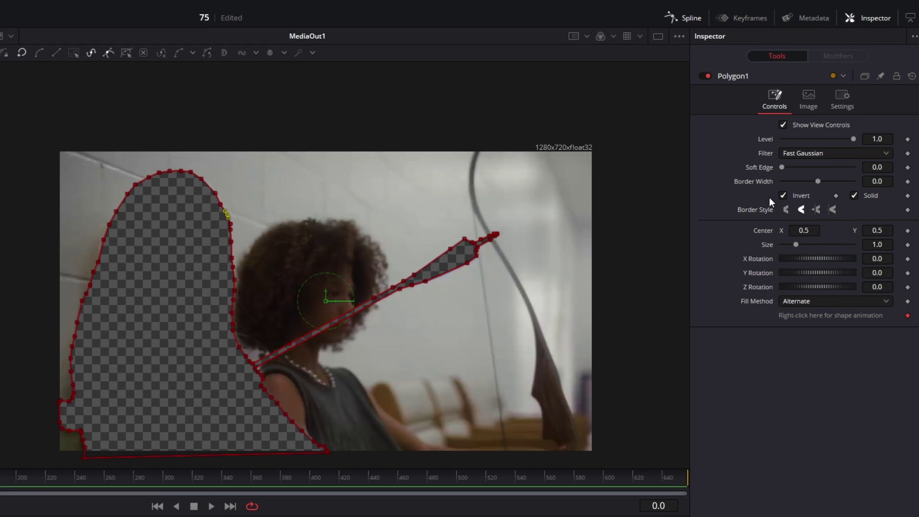
click(783, 195)
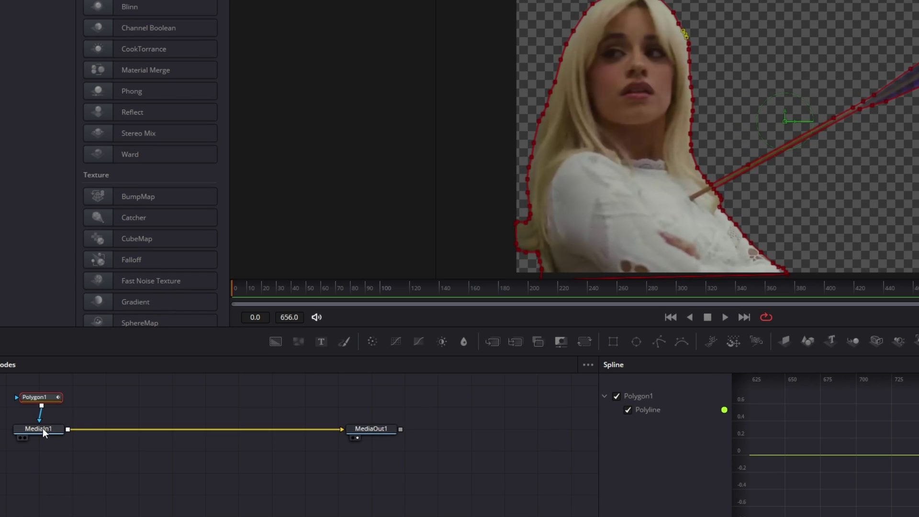
Insert a Transform (Xf) node directly after MediaIn1 in the masked freeze-frame composition
click(43, 429)
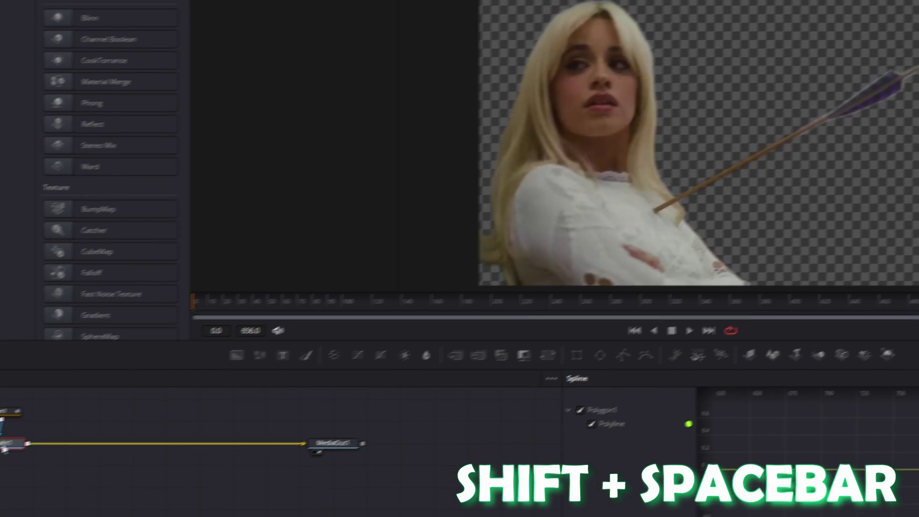
key(shift+space)
text(Transform)
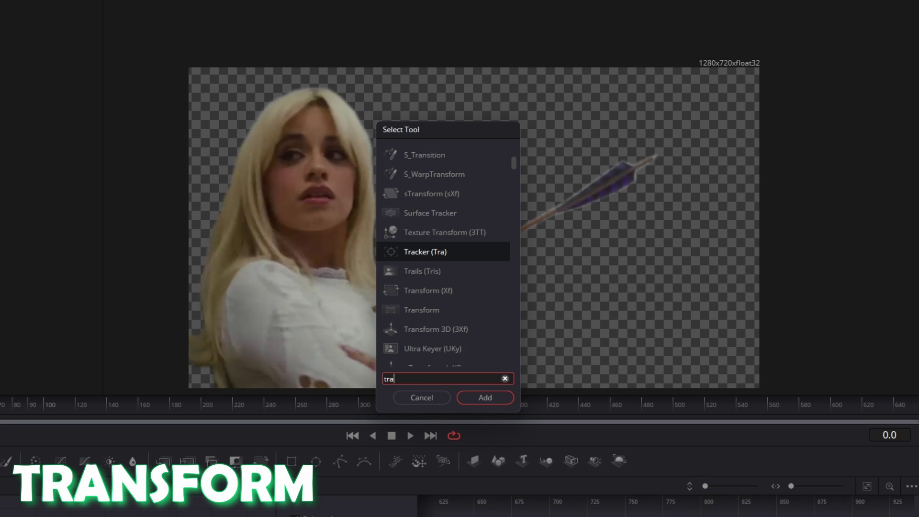
text(nsform)
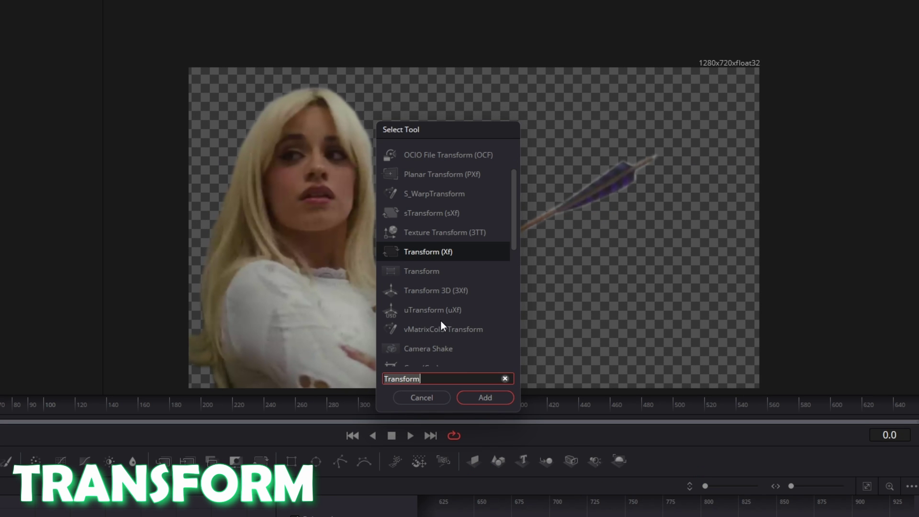
click(482, 398)
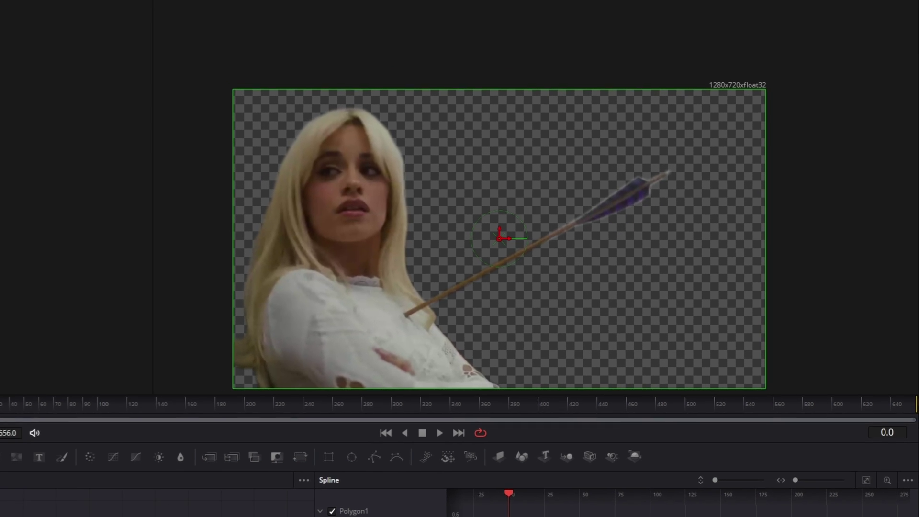
Keyframe the Transform's Center and Size at about frame 20, and enable its motion blur with Quality 7
click(33, 403)
key(Right)
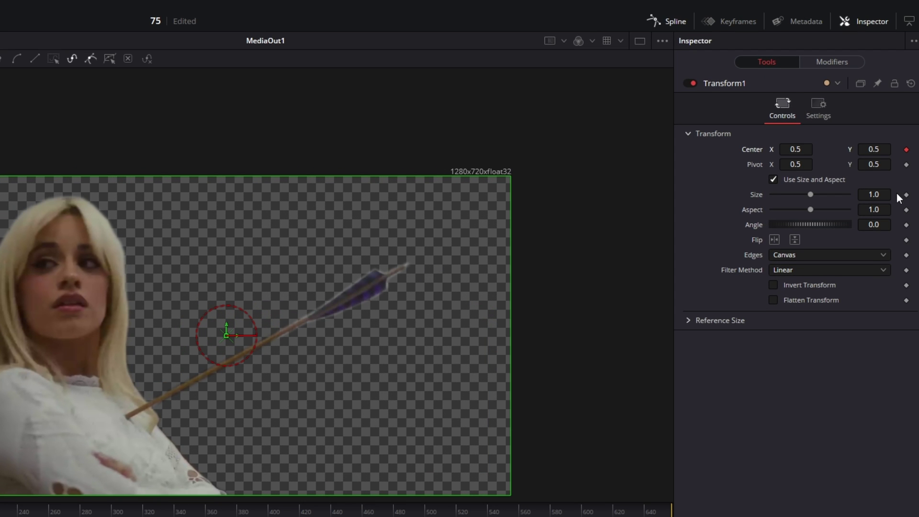
click(819, 111)
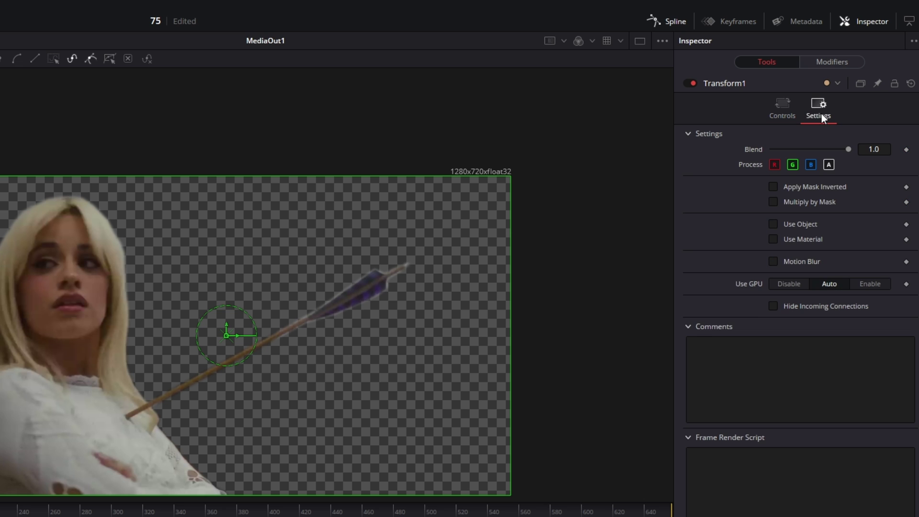
click(778, 262)
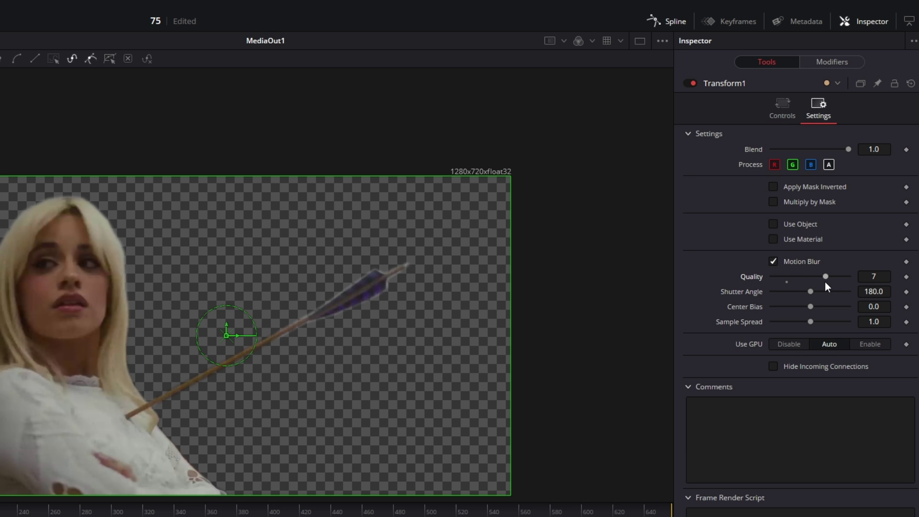
click(785, 110)
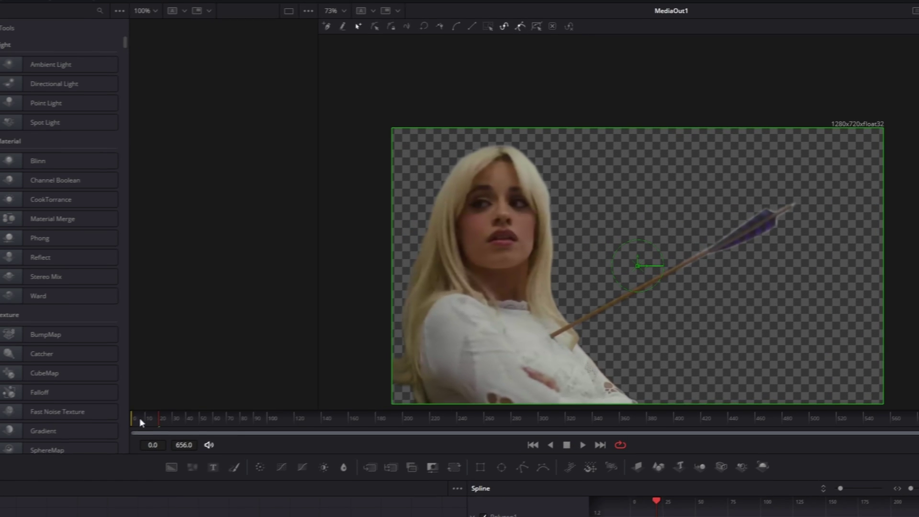
At frame 0, keyframe Transform1 with Size 0.471 and Center X -0.191, Y -0.139, placing the cutout outside the frame
drag(140, 422, 122, 422)
drag(874, 176, 810, 176)
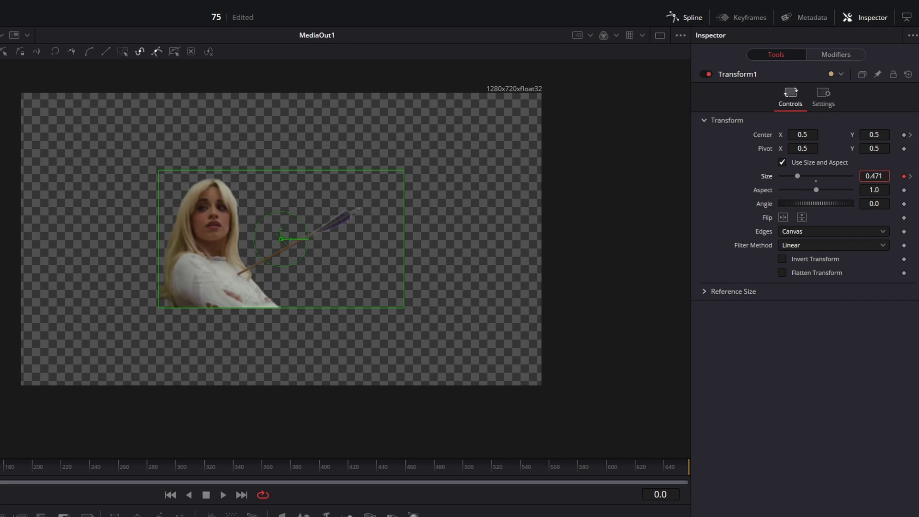
drag(816, 138, 747, 138)
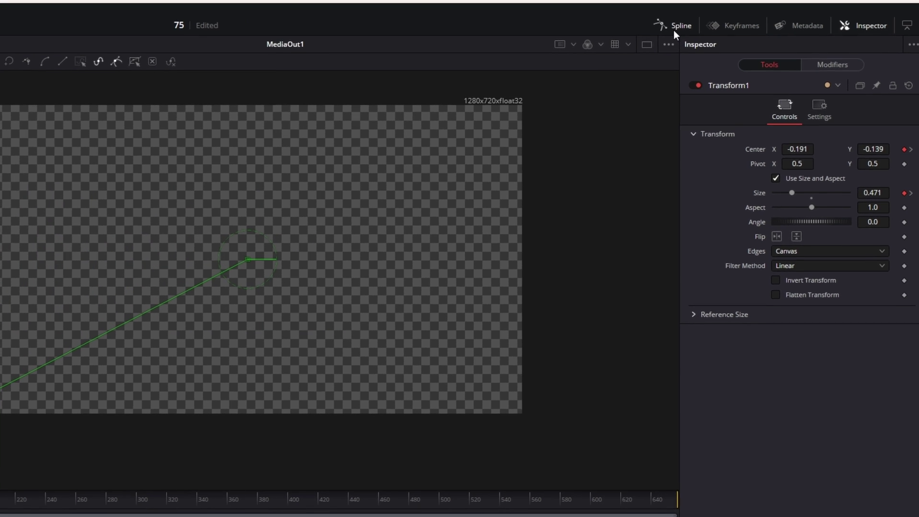
Select all Transform1 keyframes in the Spline editor and smooth the Displacement and Size curves into an eased shape
click(685, 17)
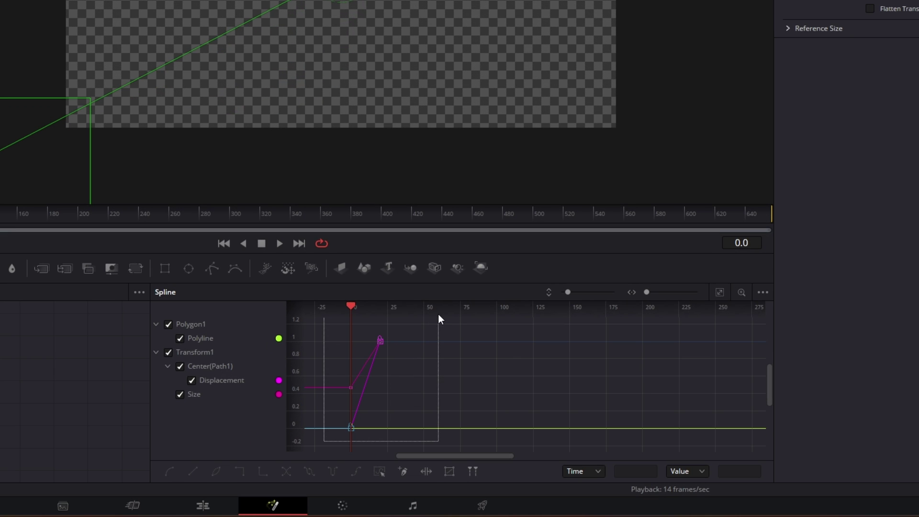
drag(438, 316, 438, 316)
key(alt+s)
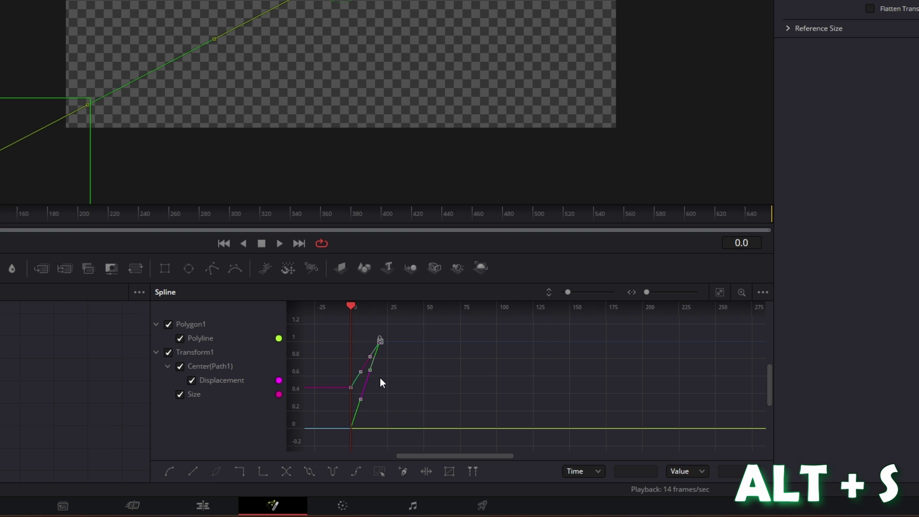
key(alt+s)
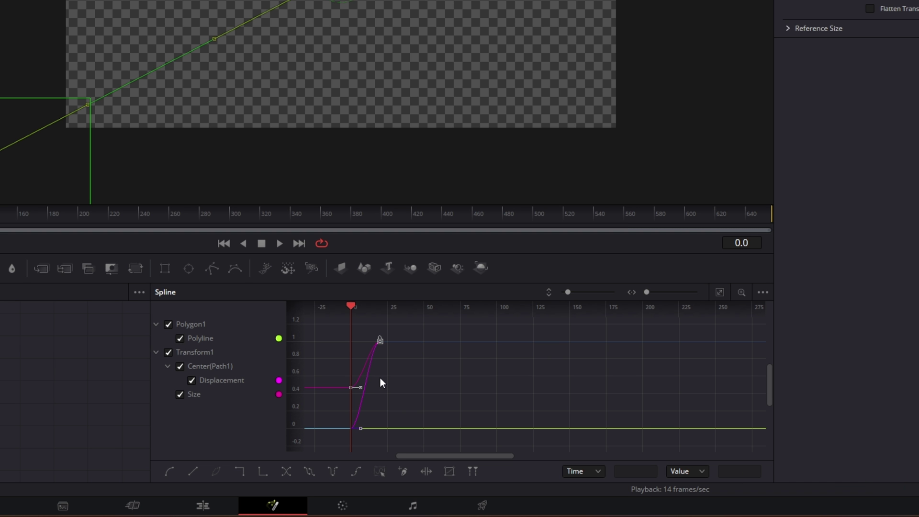
On the Edit page, move the Video 2 freeze-frame clip earlier over the previous shot, trim it to end at 01:07:33:11, and preview it
click(203, 506)
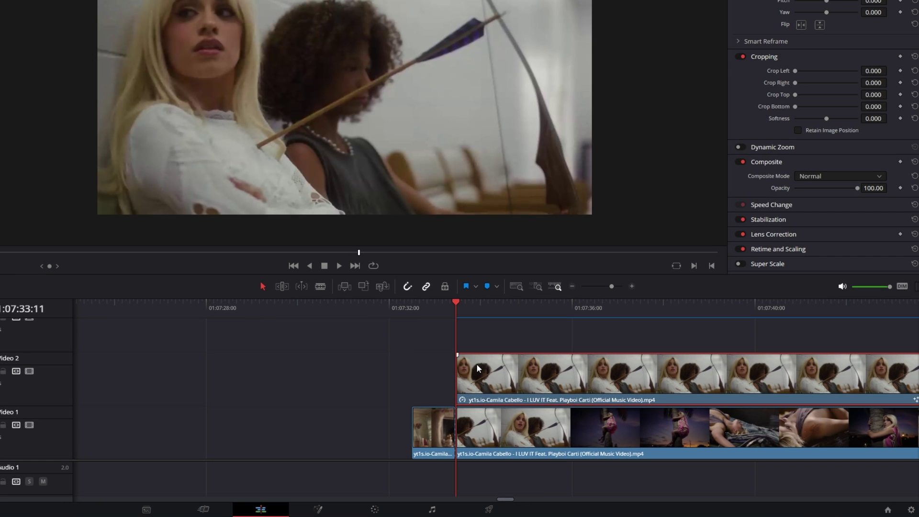
drag(472, 364, 418, 364)
mouse_move(450, 309)
mouse_down()
mouse_move(433, 307)
mouse_move(464, 319)
mouse_up()
key(ctrl+b)
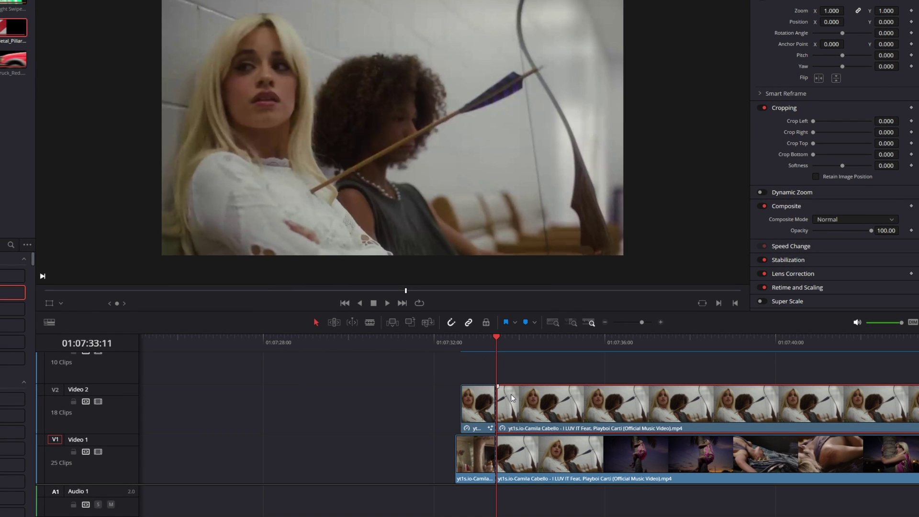
key(Delete)
click(452, 346)
key(space)
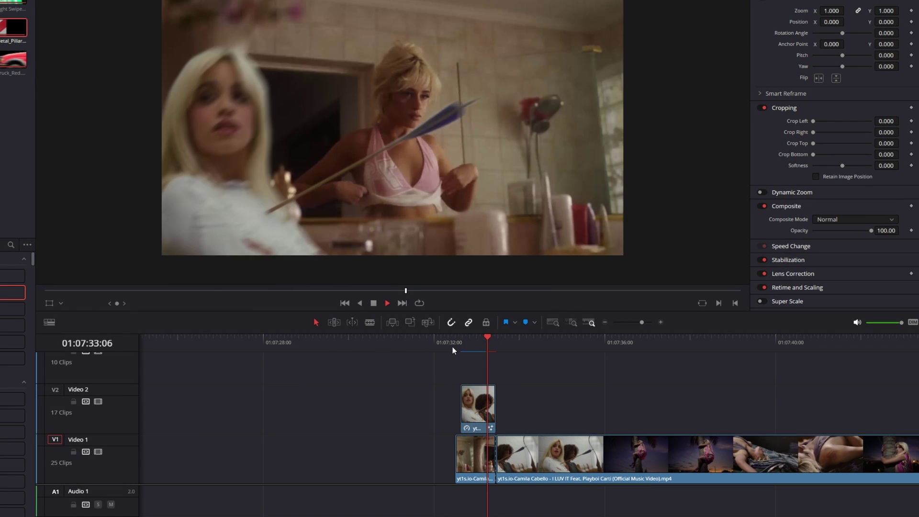
Add a centred 25-frame Additive Dissolve at the Video 1 cut at 01:07:33:11 and play the transition back
key(Down)
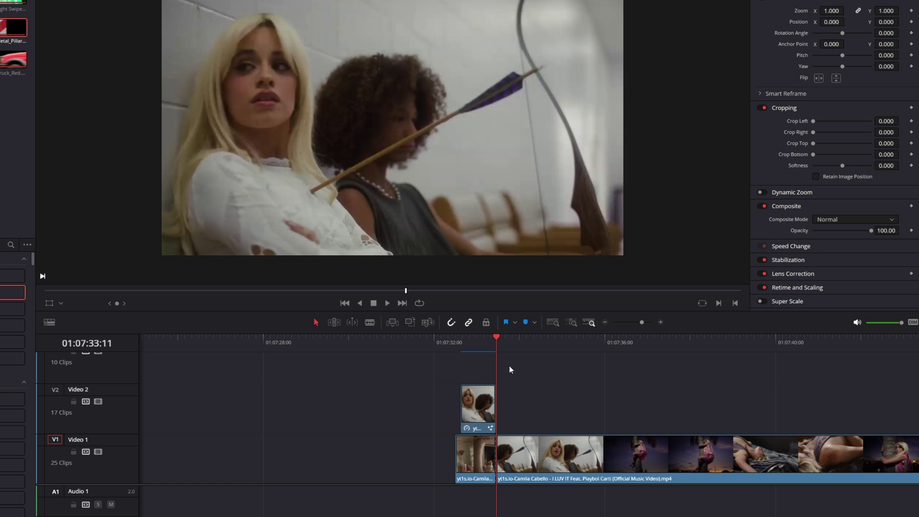
key(Left)
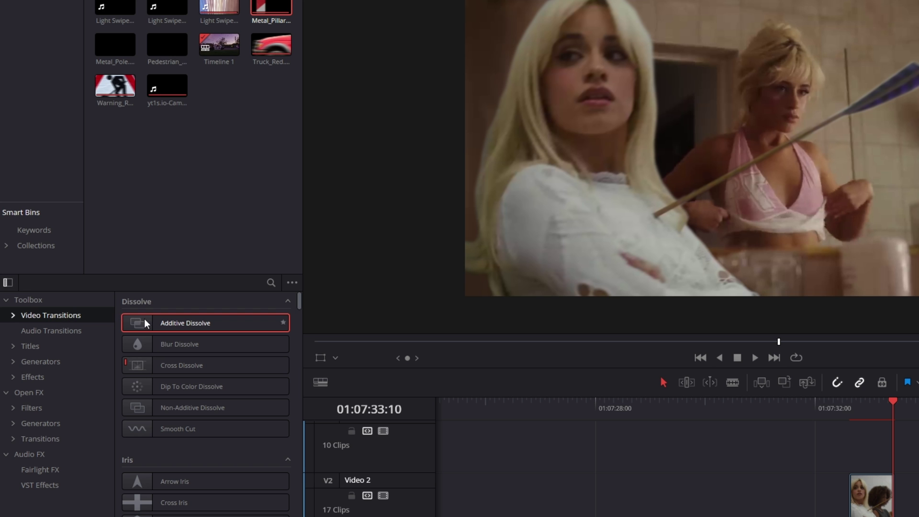
drag(145, 323, 456, 426)
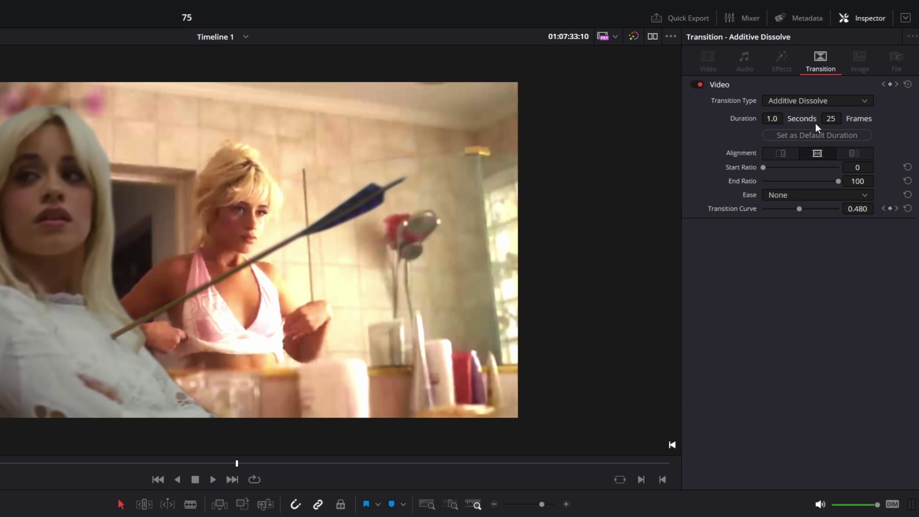
key(space)
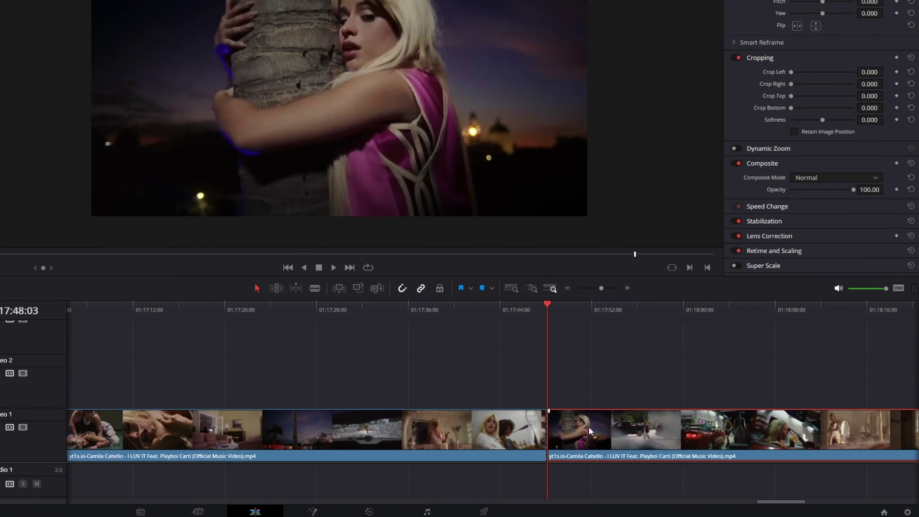
Duplicate the tree-hugging clip at 01:17:48:03 onto Video 2 directly above the original and turn the duplicate into a freeze frame
drag(588, 427, 586, 385)
right_click(587, 384)
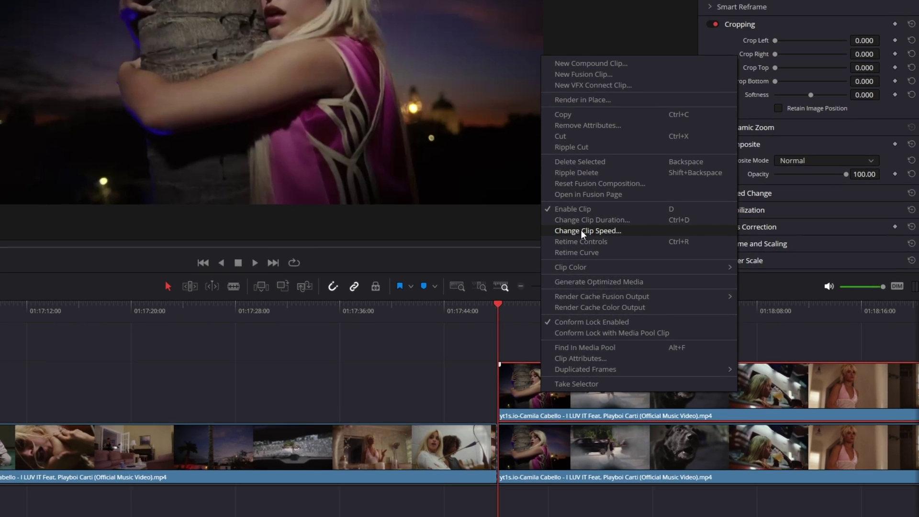
click(582, 230)
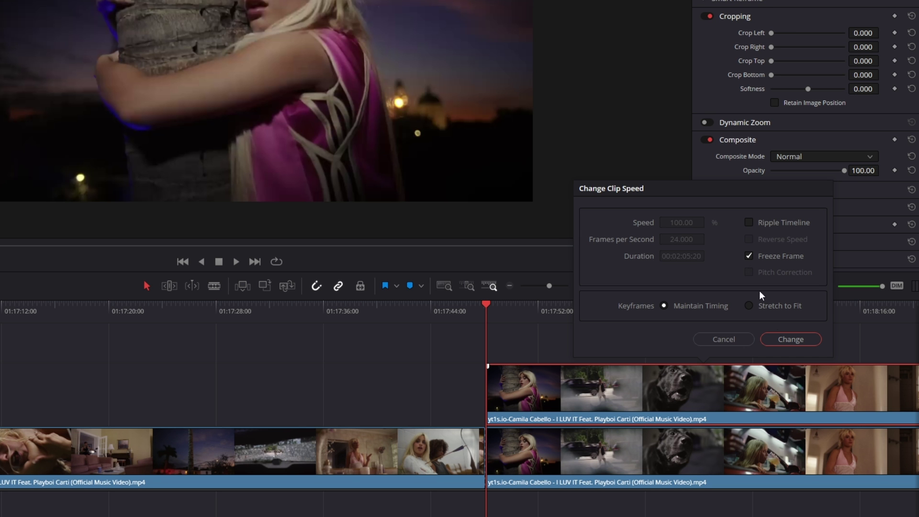
click(779, 338)
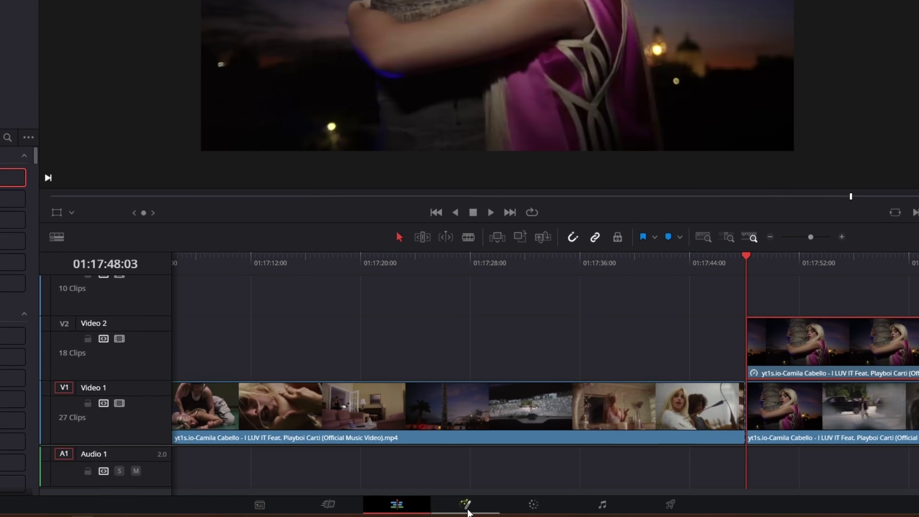
Open the tree freeze frame in Fusion and mask MediaIn1 with a Polygon keeping only the sky left of the trunk, Invert off
click(467, 506)
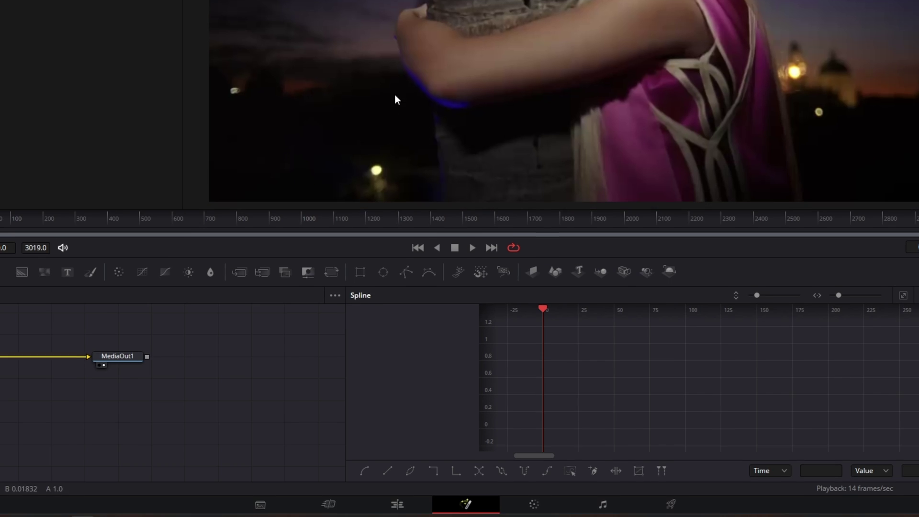
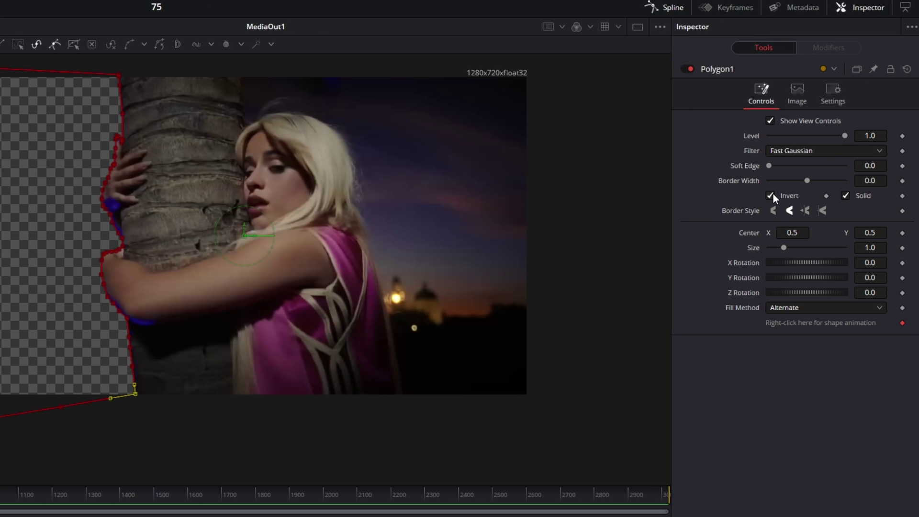
click(851, 195)
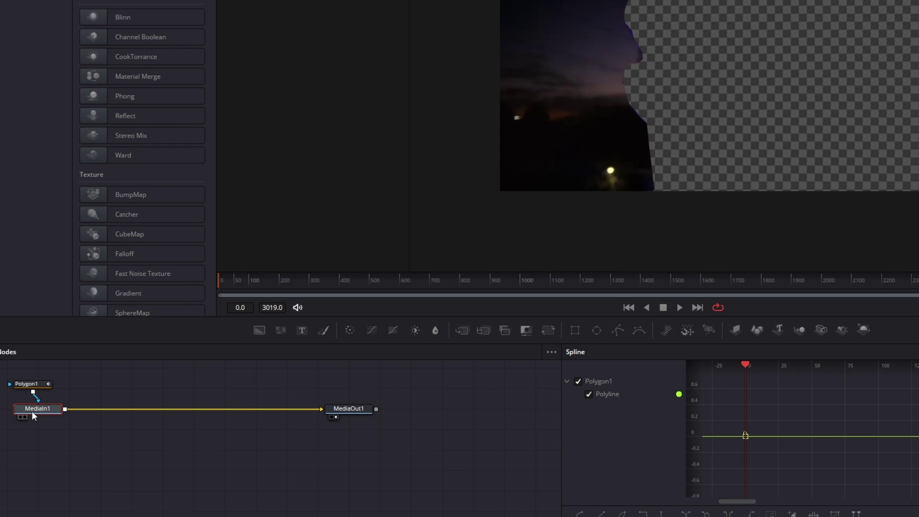
Duplicate MediaIn1, merge the copy over the original, and mask it with a Polygon around the woman and trunk, Invert off
key(ctrl+c)
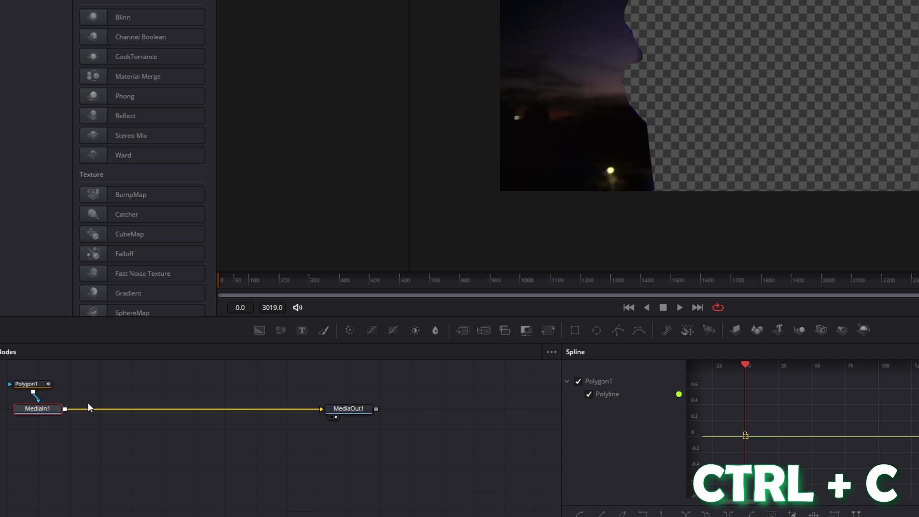
key(ctrl+v)
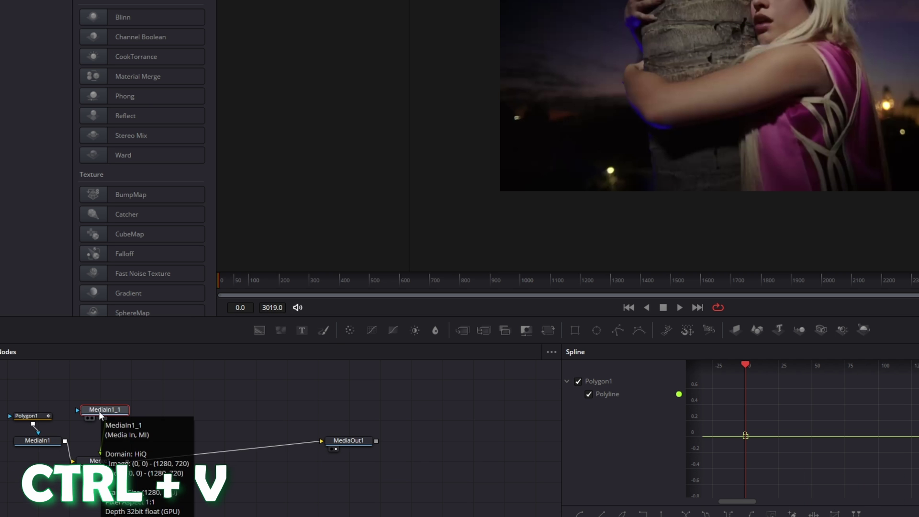
drag(618, 331, 378, 360)
drag(96, 374, 101, 379)
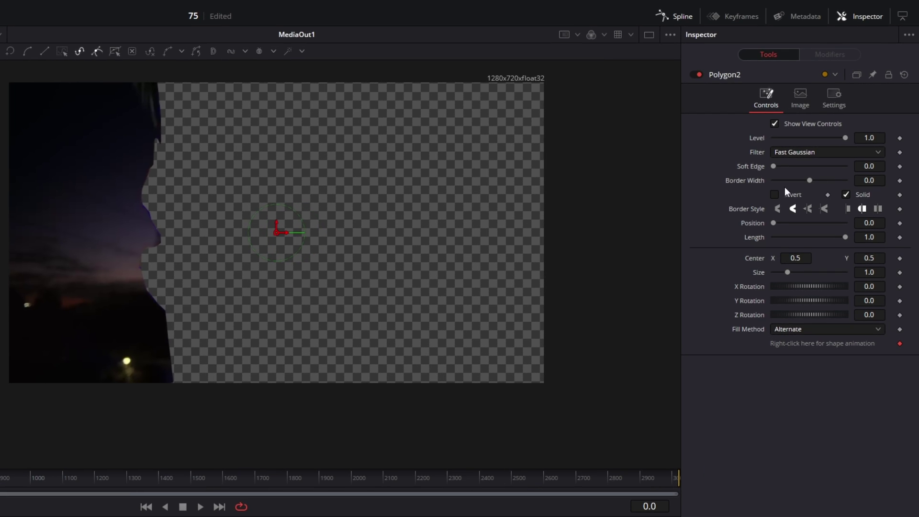
click(808, 181)
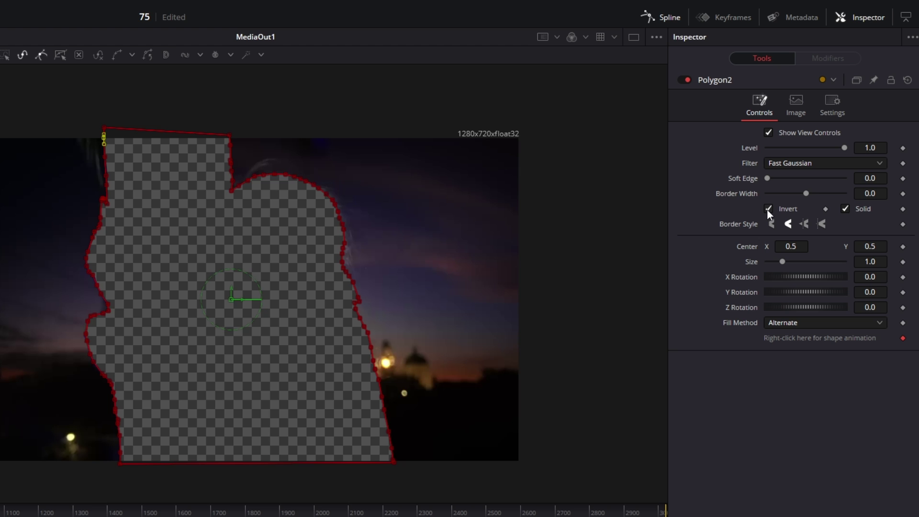
click(767, 209)
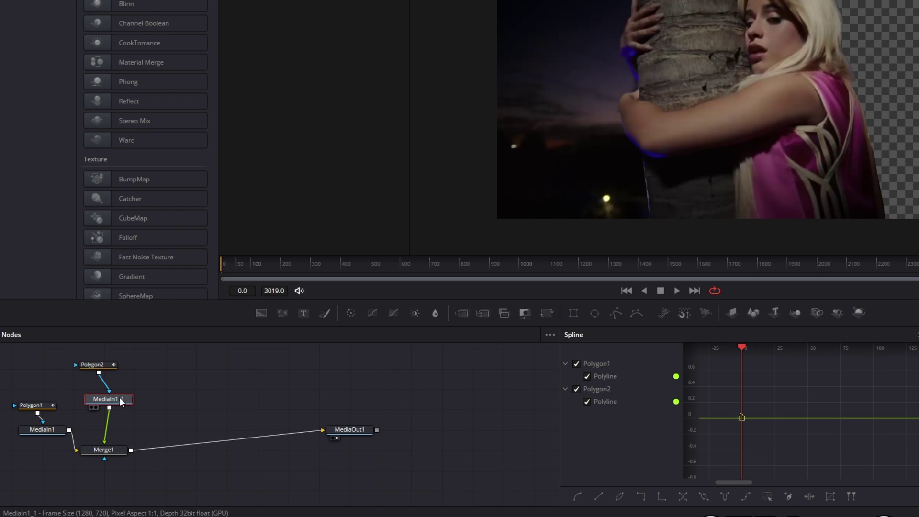
Duplicate MediaIn1_1, merge the copy over Merge1's output, and mask it with a Polygon around the sky right of the woman
key(ctrl+c)
click(153, 391)
key(ctrl+v)
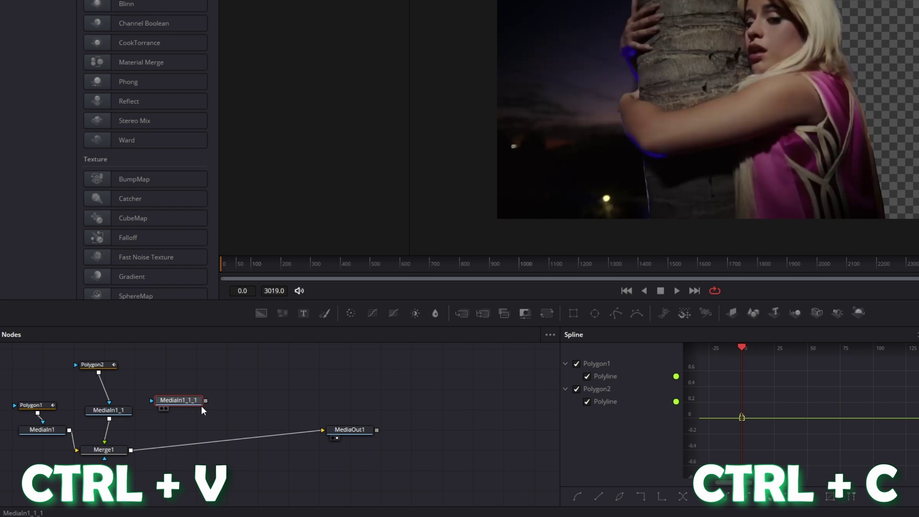
drag(206, 401, 129, 451)
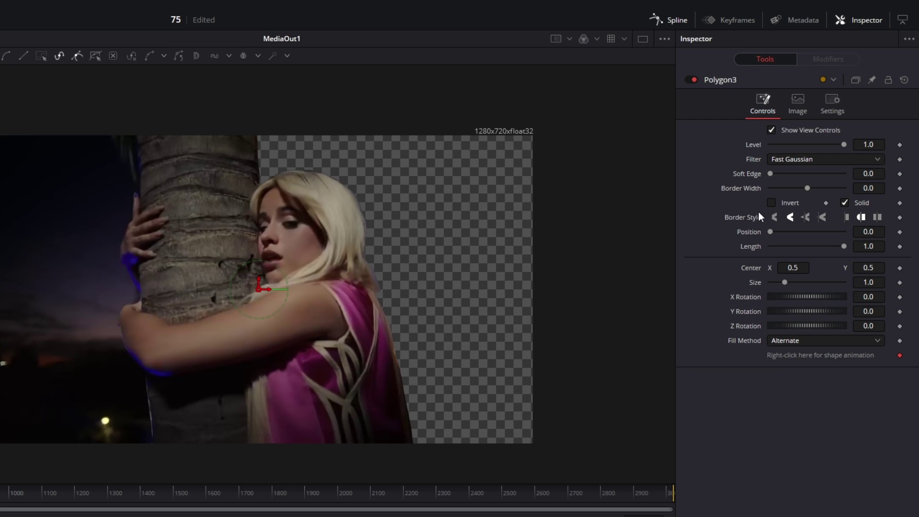
click(769, 203)
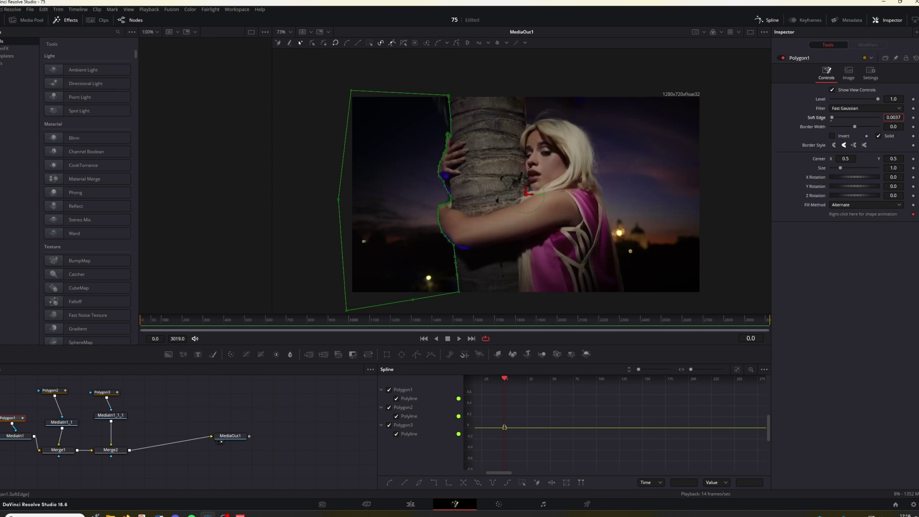
Add a Transform after MediaIn1 with a Center keyframe at frame 24 and Motion Blur enabled at Quality 7
click(23, 436)
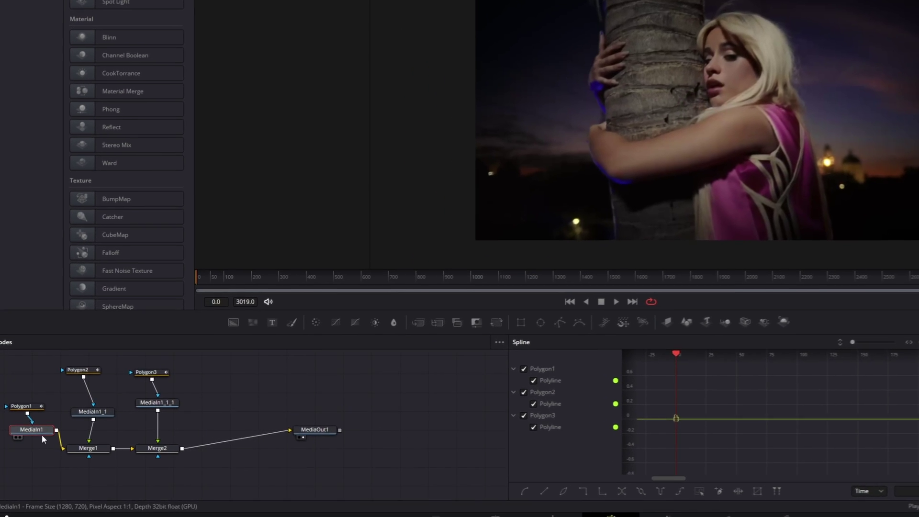
key(shift+space)
text(Transform)
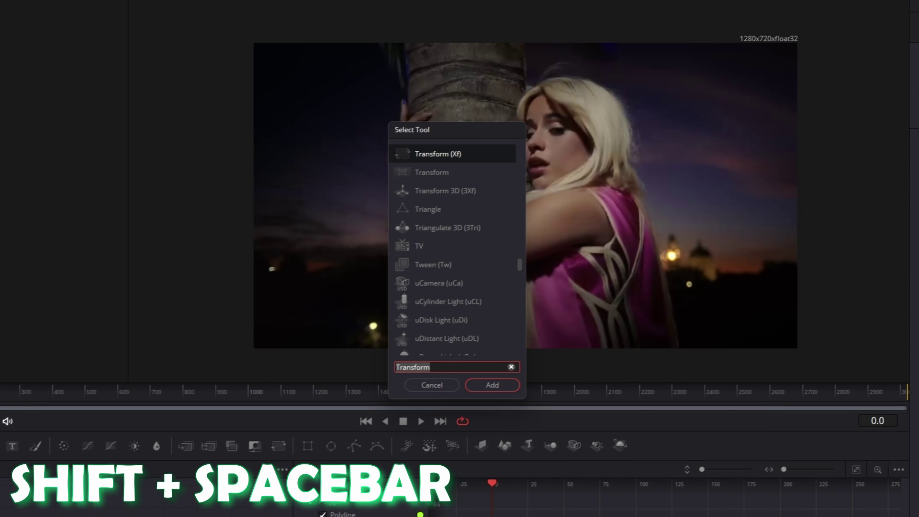
key(BackSpace)
key(BackSpace)
key(BackSpace)
key(BackSpace)
key(BackSpace)
key(BackSpace)
key(BackSpace)
key(BackSpace)
key(BackSpace)
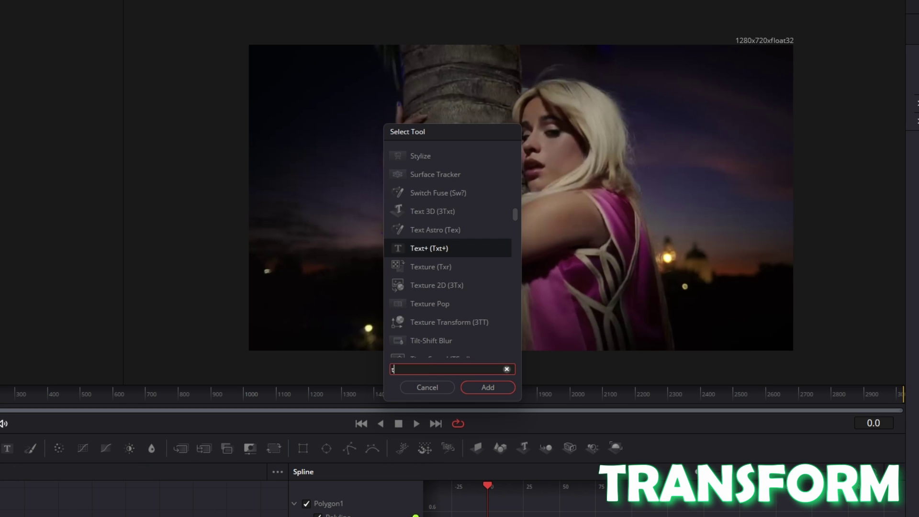
text(transform)
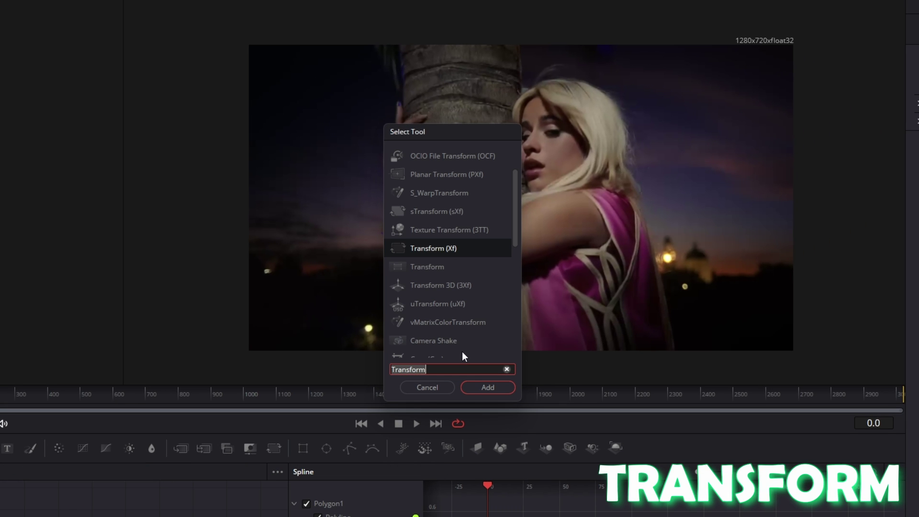
click(474, 386)
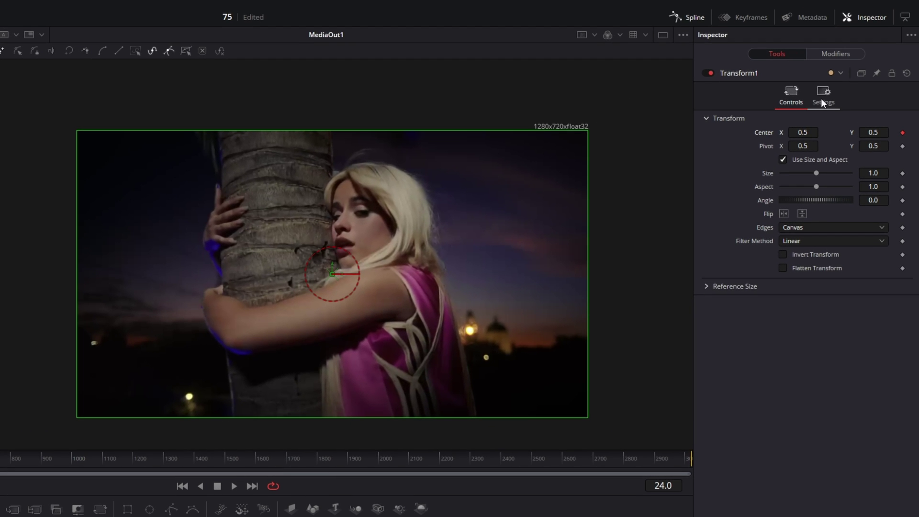
click(821, 101)
click(783, 234)
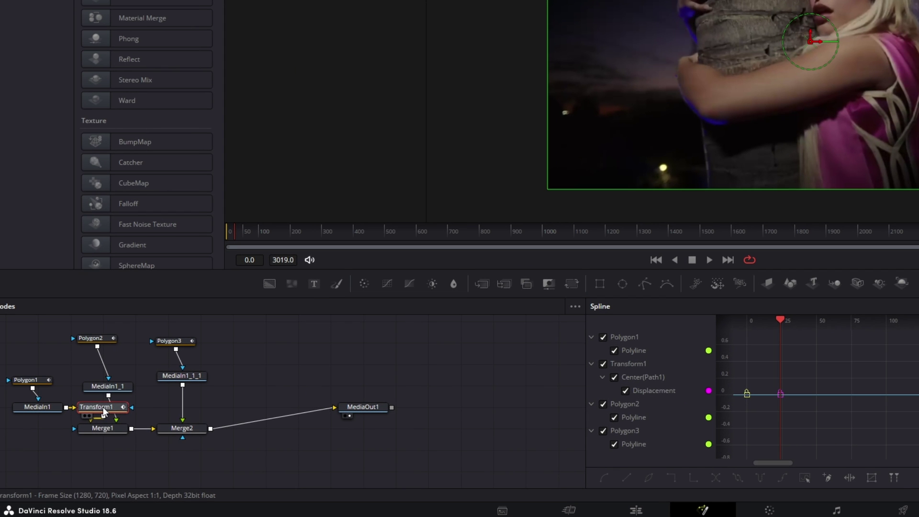
Copy Transform1 and paste it after both MediaIn1_1 and MediaIn1_1_1
key(ctrl+c)
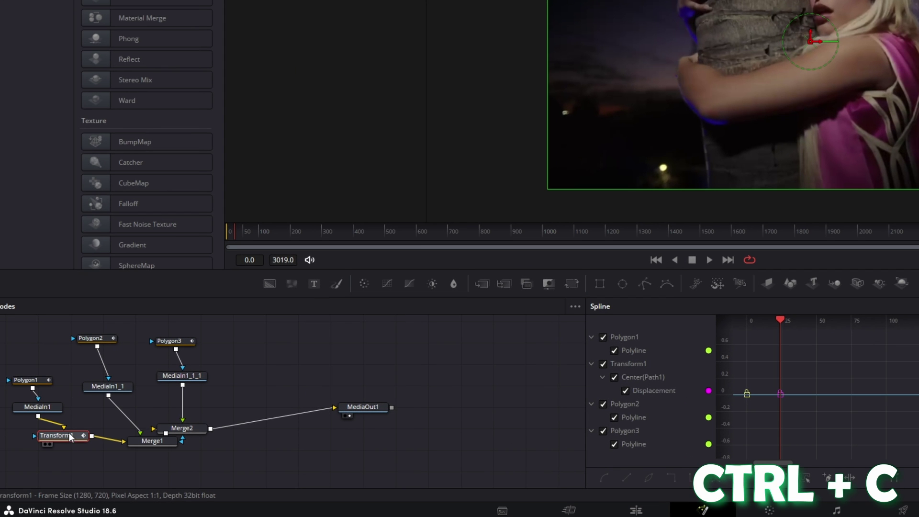
click(96, 388)
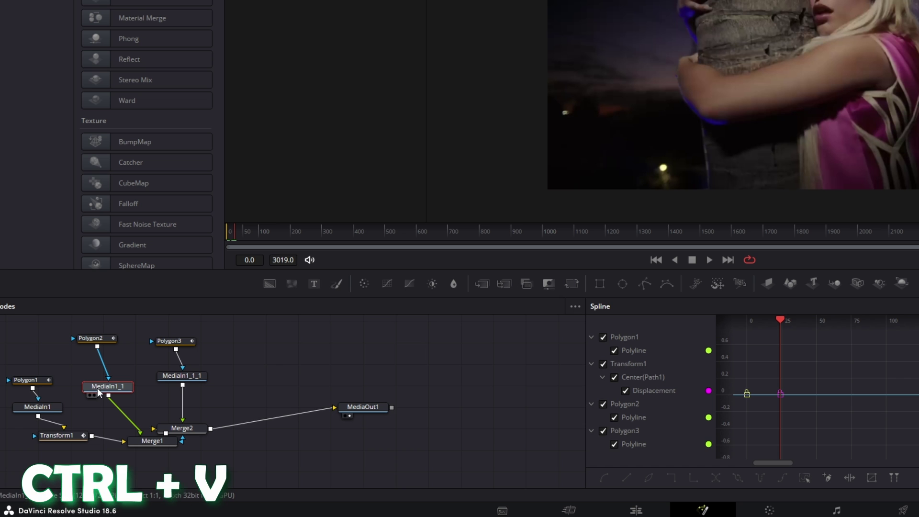
key(ctrl+v)
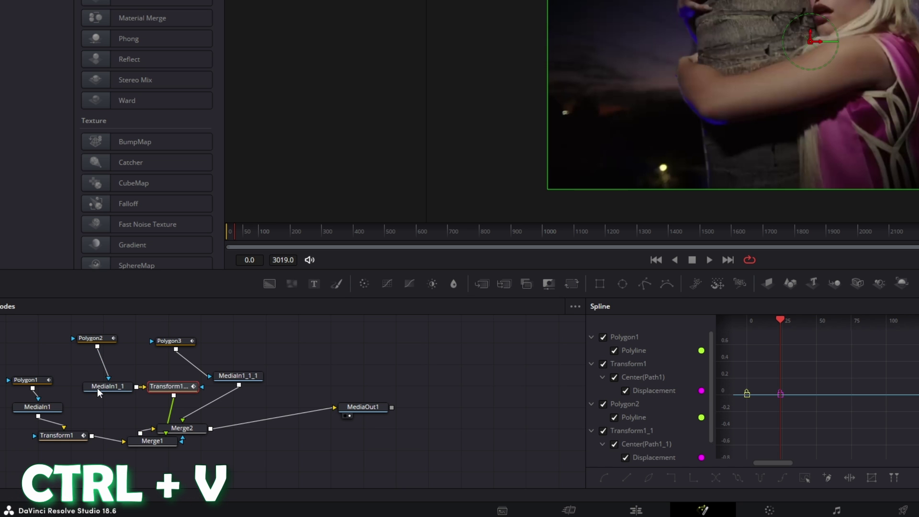
click(233, 376)
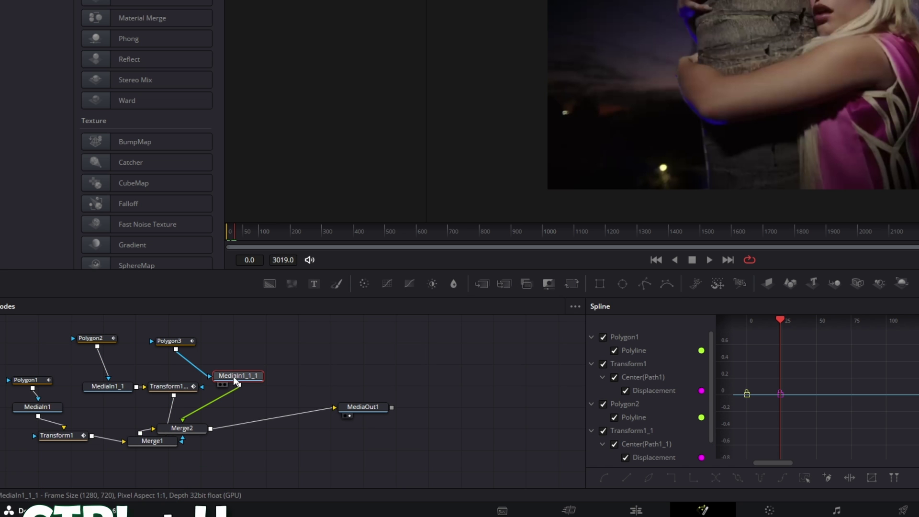
key(ctrl+v)
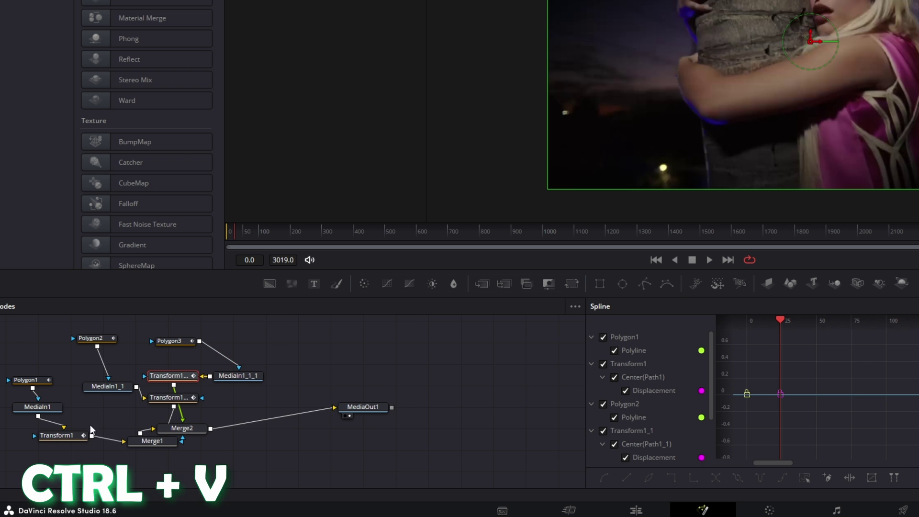
At frame 0, offset the Transform centers to move the left sky out left, the woman and trunk out downward, and the right sky out right
click(68, 438)
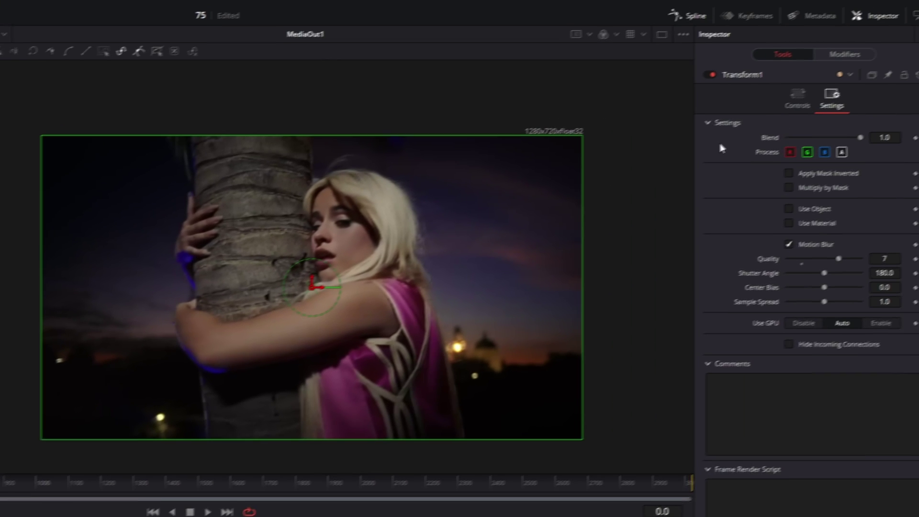
click(785, 103)
drag(796, 142, 633, 142)
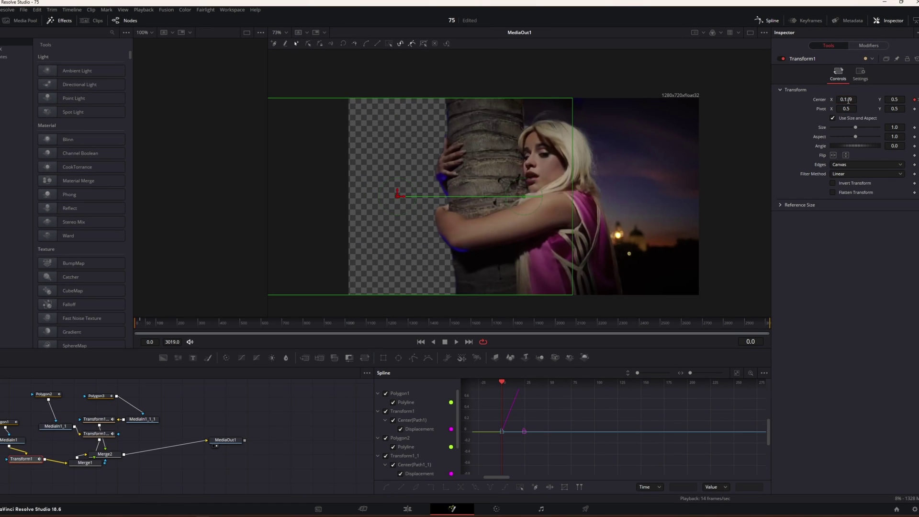
drag(894, 99, 607, 100)
click(98, 419)
drag(846, 99, 915, 99)
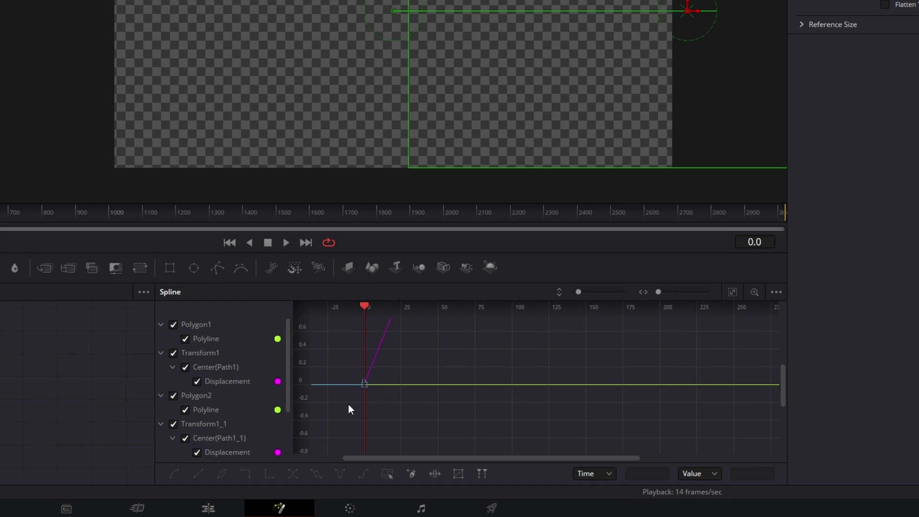
Ease the Transforms' displacement keyframes in the Spline editor and play the animation
drag(348, 404, 421, 334)
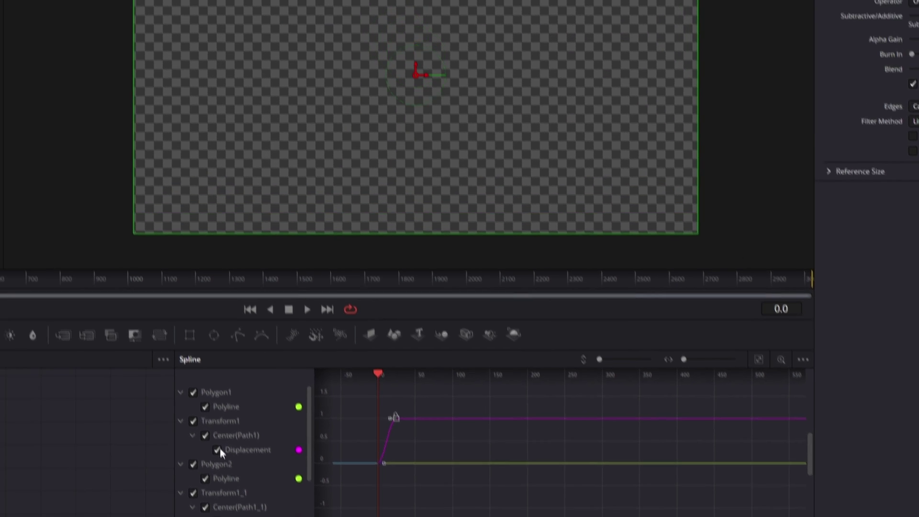
key(space)
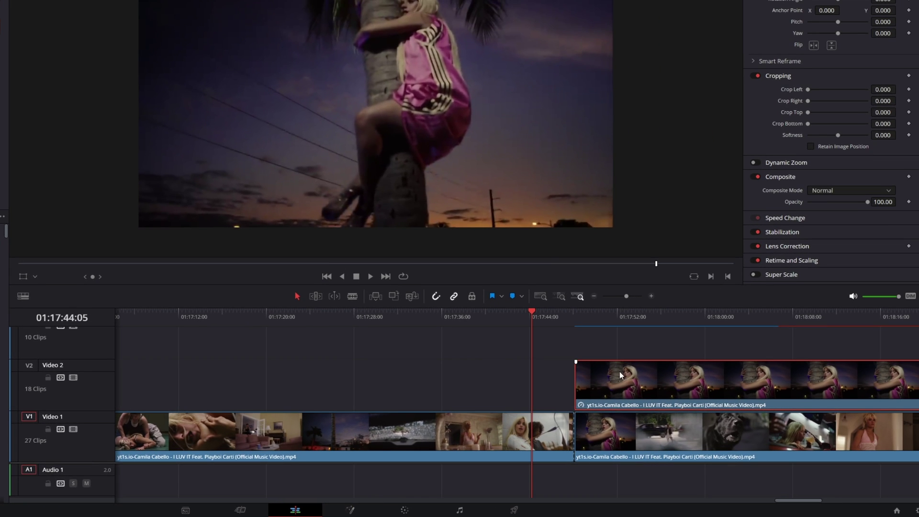
Shift the Video 2 freeze frame earlier, play to where its pieces are assembled, and mark the clip at 01:17:39:17
drag(620, 372, 517, 379)
key(Up)
key(space)
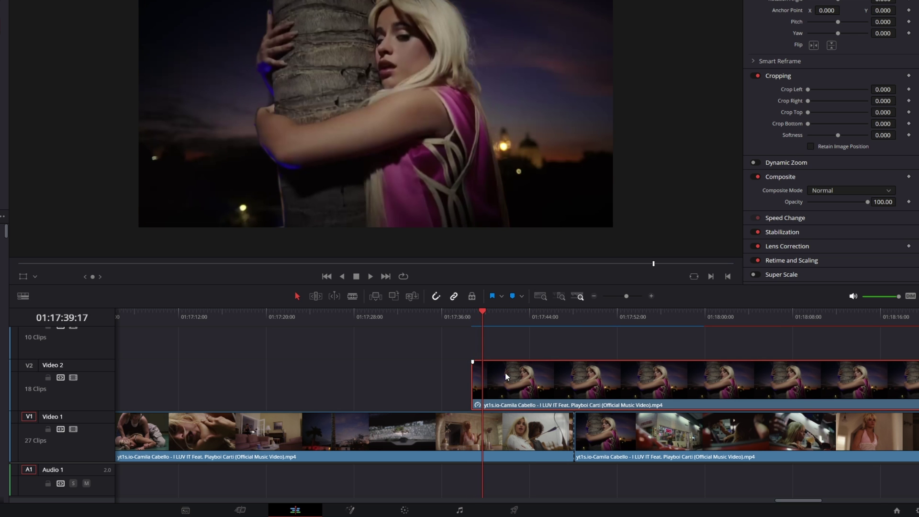
click(512, 298)
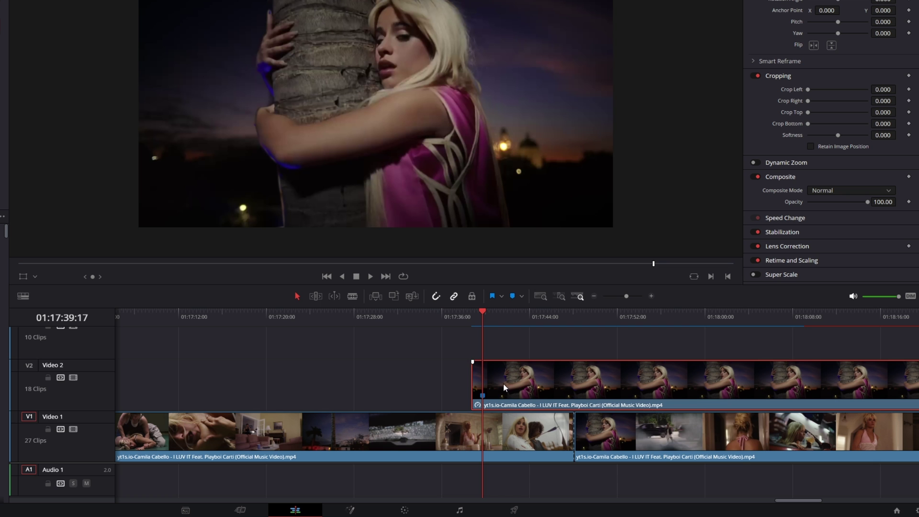
Align the freeze frame's marker with the Video 1 cut at 01:17:48:03, remove everything after it, and play the transition
drag(499, 384, 591, 383)
click(575, 322)
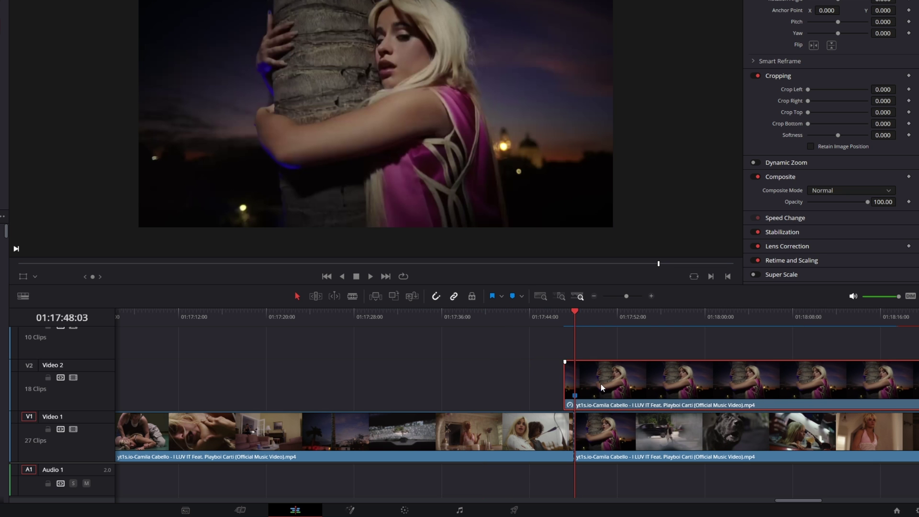
key(ctrl+b)
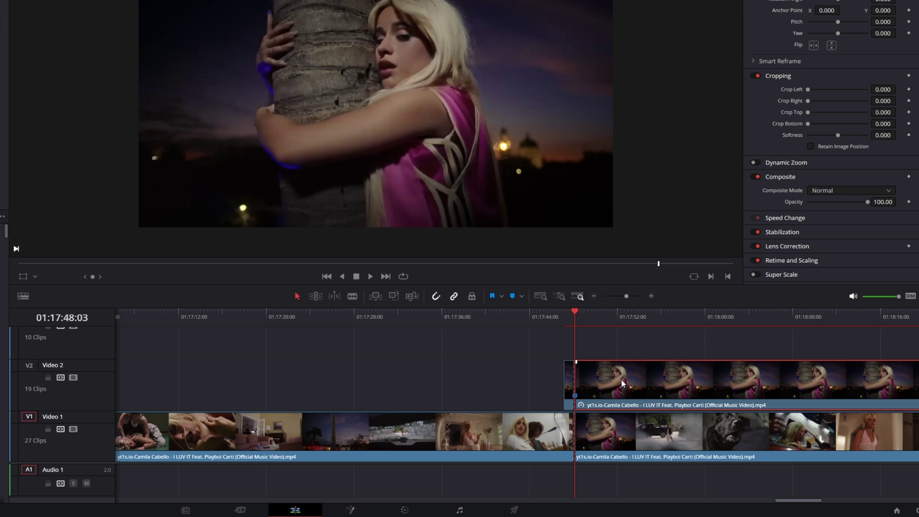
key(BackSpace)
click(553, 322)
key(space)
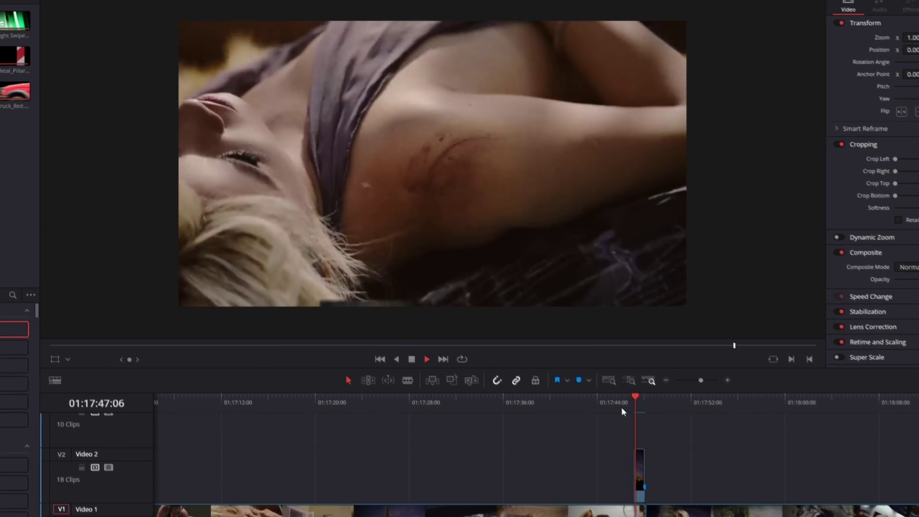